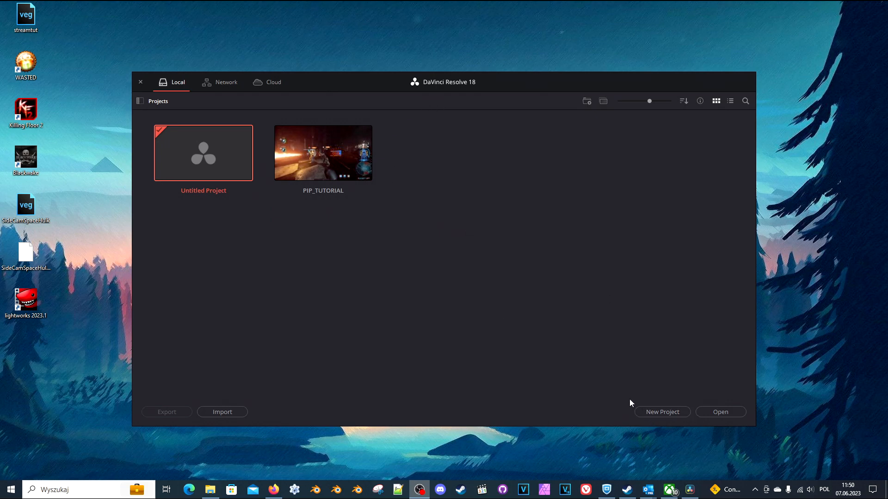
Step: Create a new project named DeathwingPIP and switch to the Edit page
{"action": "left_click", "coordinate": [668, 412]}
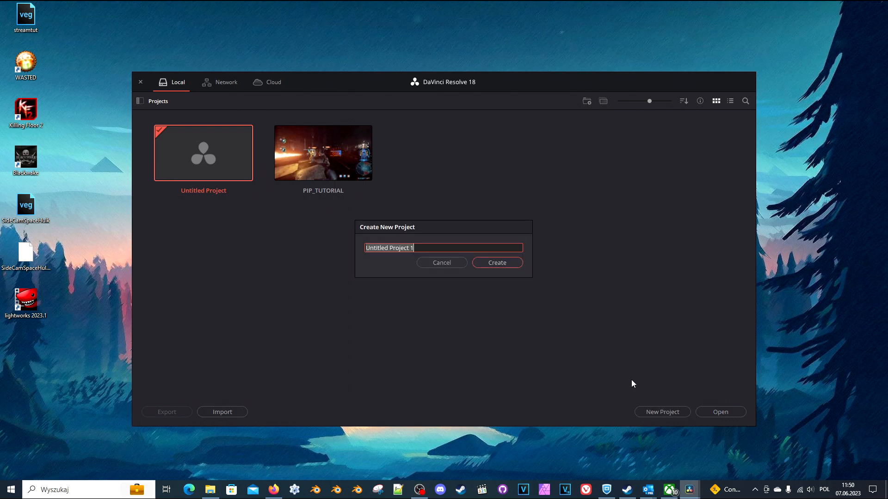
{"action": "type", "text": "DeathwingPIP"}
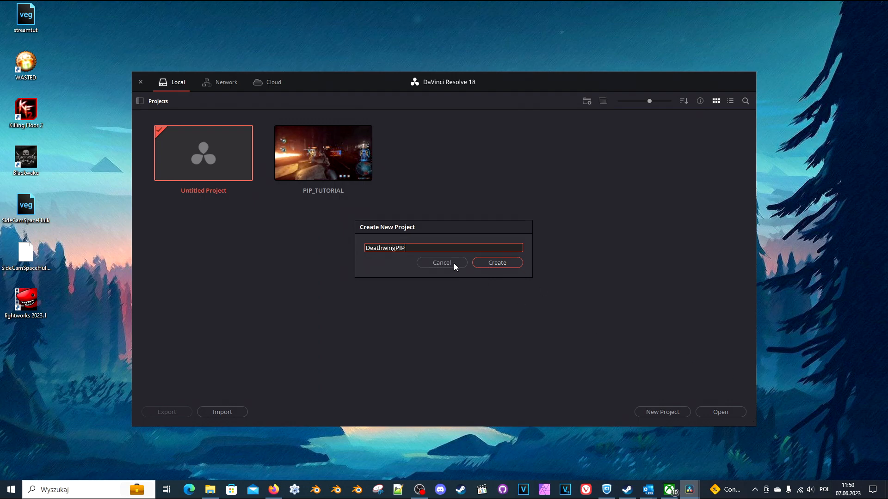
{"action": "left_click", "coordinate": [502, 262]}
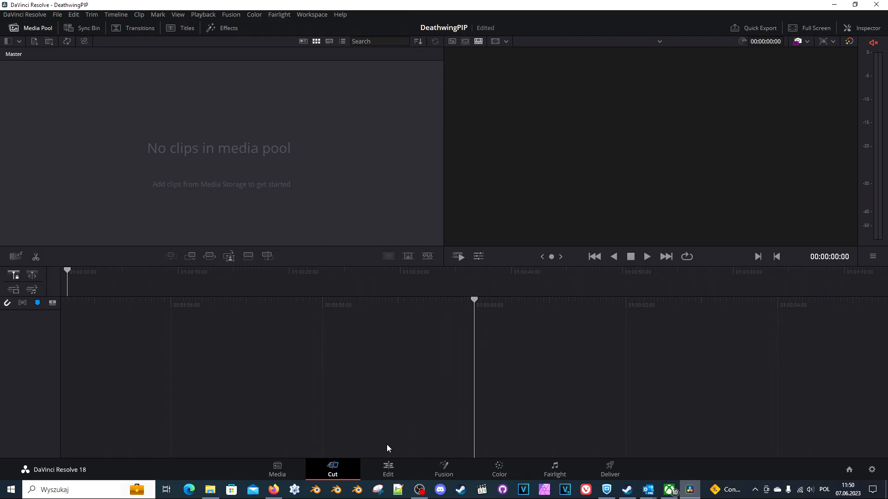
{"action": "left_click", "coordinate": [389, 471]}
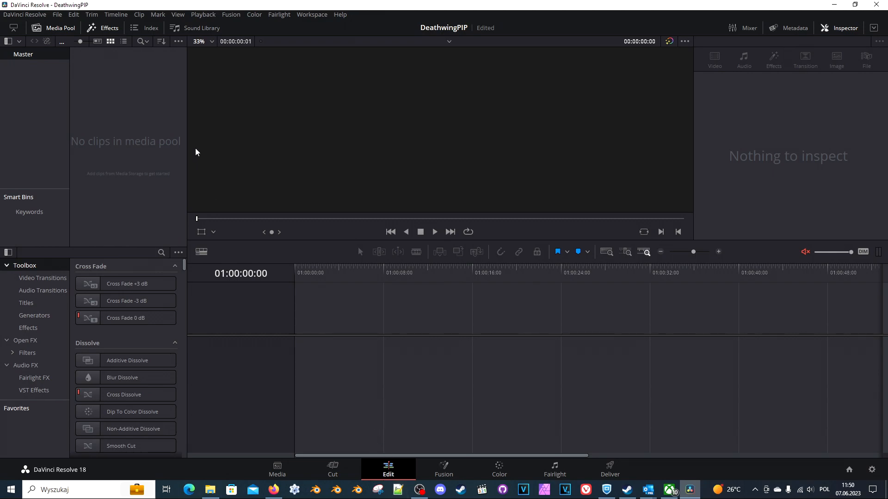
Step: Import TOM.mp4 and MIKE.mp4 from the Pobrane folder into the media pool, changing the project frame rate to match the clips
{"action": "left_click", "coordinate": [209, 489]}
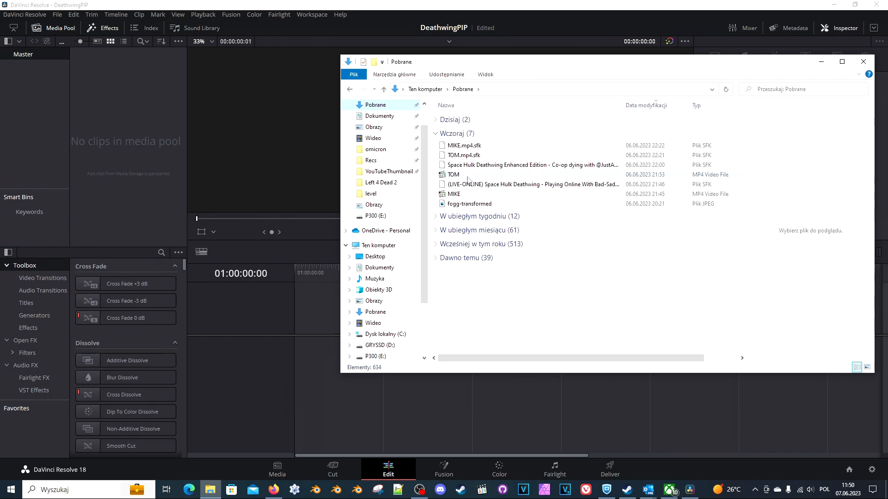
{"action": "left_click", "coordinate": [464, 176]}
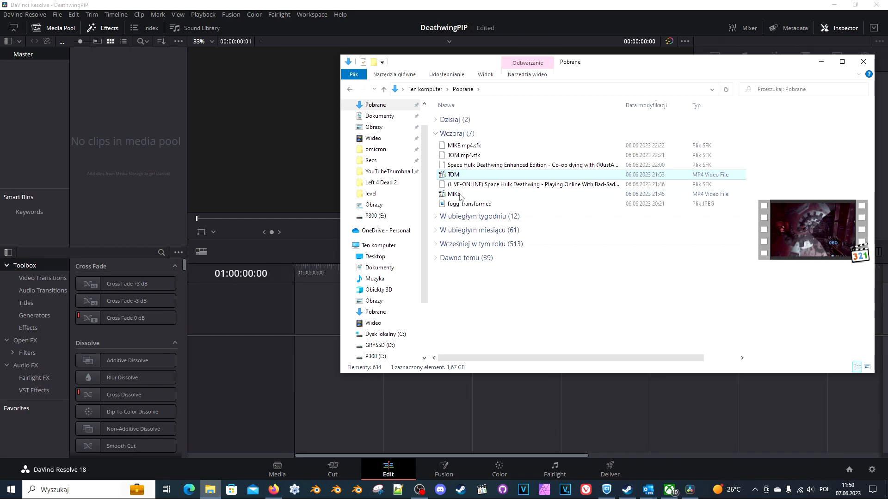
{"action": "left_click", "coordinate": [461, 197]}
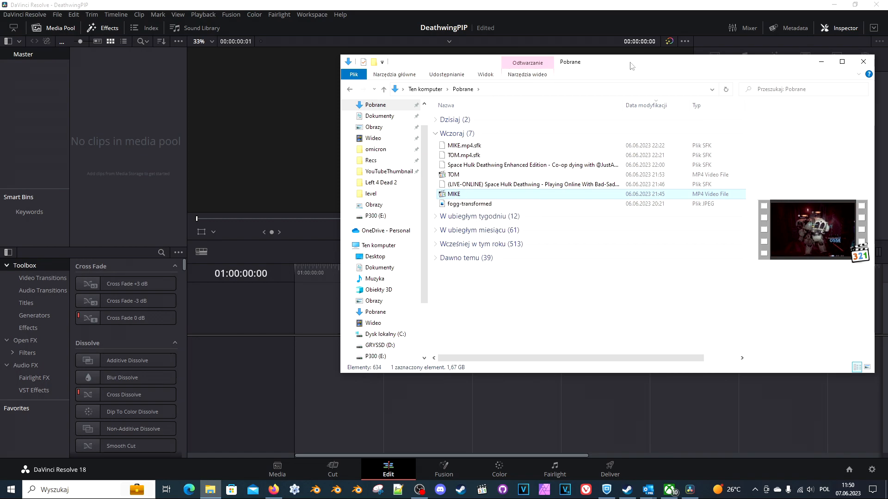
{"action": "left_click_drag", "start_coordinate": [639, 67], "coordinate": [0, 97]}
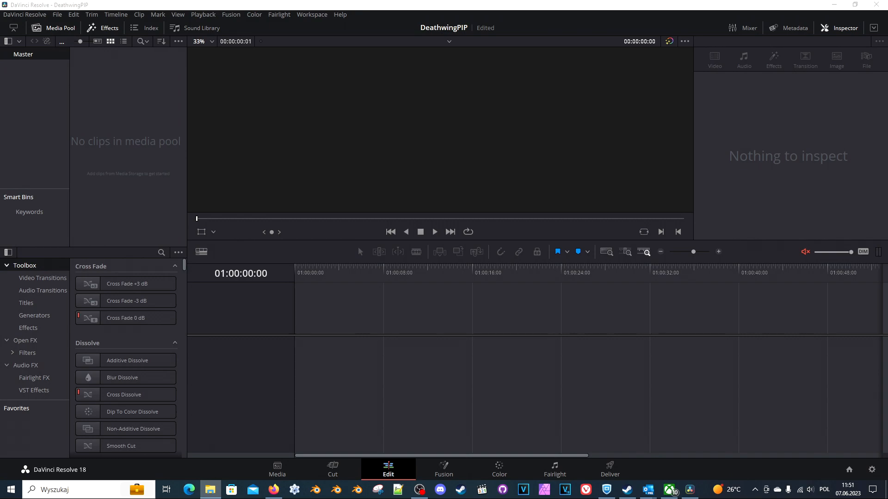
{"action": "left_click_drag", "start_coordinate": [0, 175], "coordinate": [138, 102]}
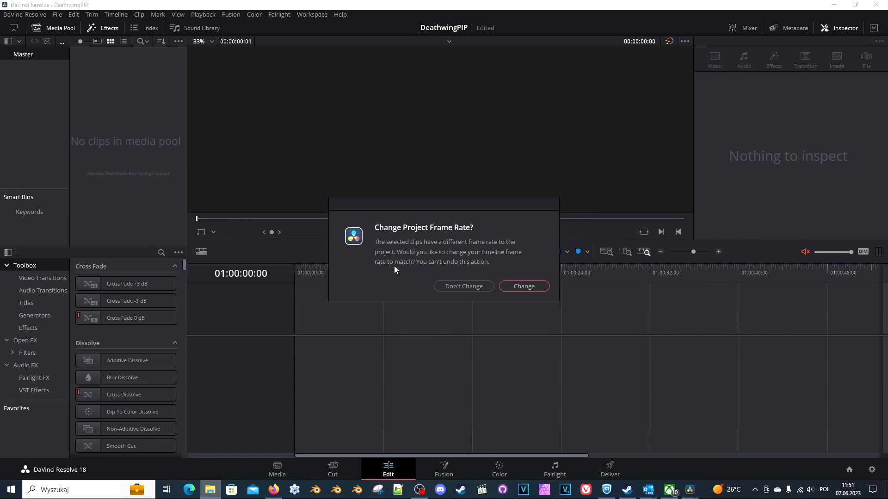
{"action": "left_click", "coordinate": [524, 286]}
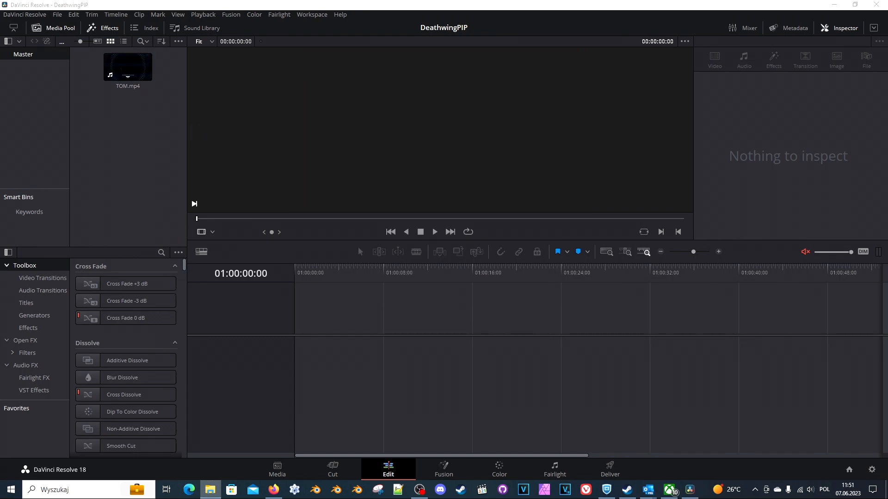
{"action": "left_click_drag", "start_coordinate": [5, 171], "coordinate": [133, 162]}
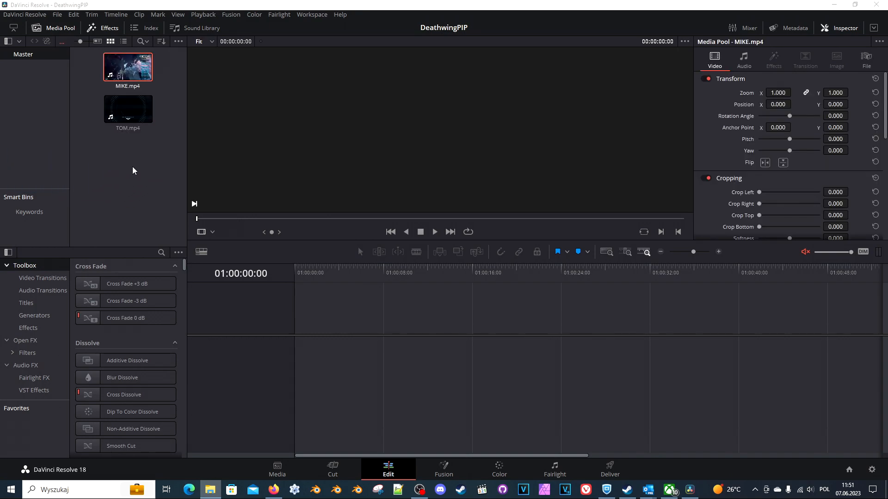
Step: Place TOM.mp4 on Video 1 and MIKE.mp4 above it on Video 2, both starting at the beginning of the timeline
{"action": "left_click", "coordinate": [804, 252]}
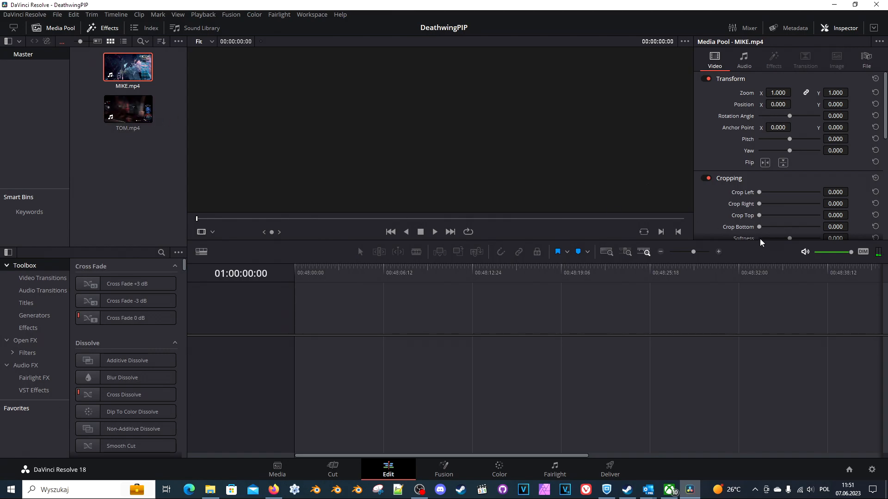
{"action": "left_click", "coordinate": [805, 251]}
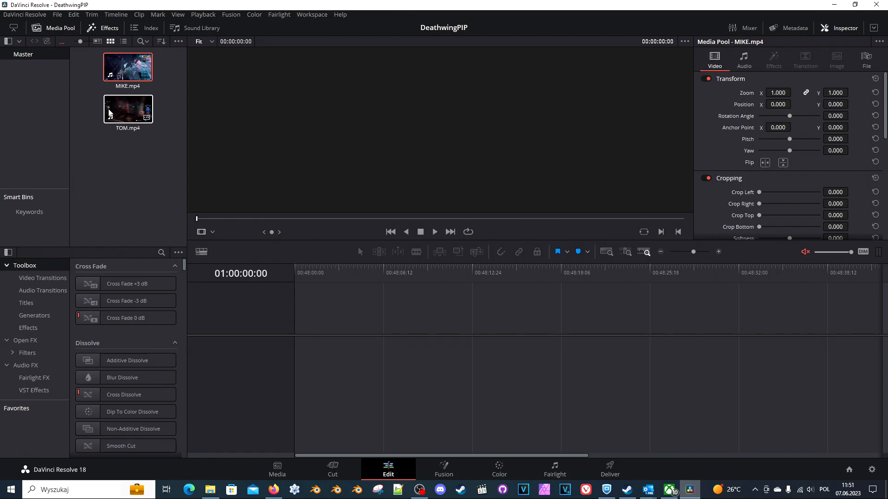
{"action": "left_click_drag", "start_coordinate": [124, 112], "coordinate": [296, 367]}
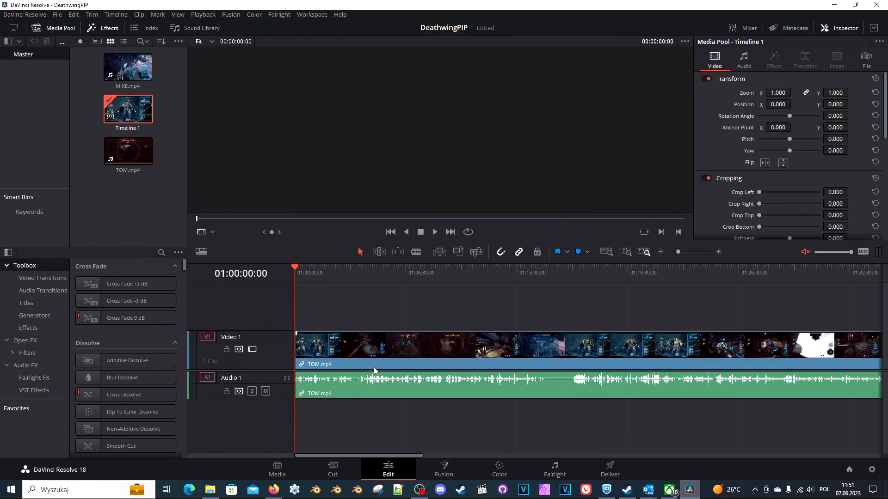
{"action": "left_click", "coordinate": [397, 354]}
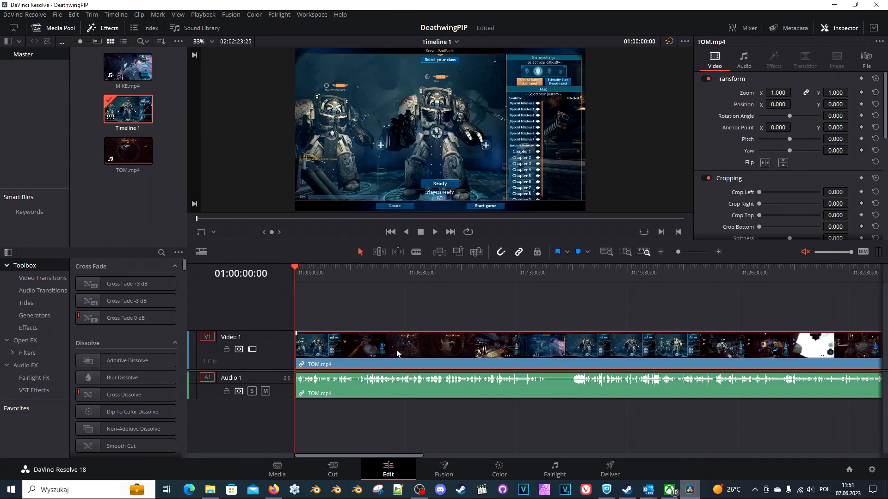
{"action": "left_click", "coordinate": [389, 272]}
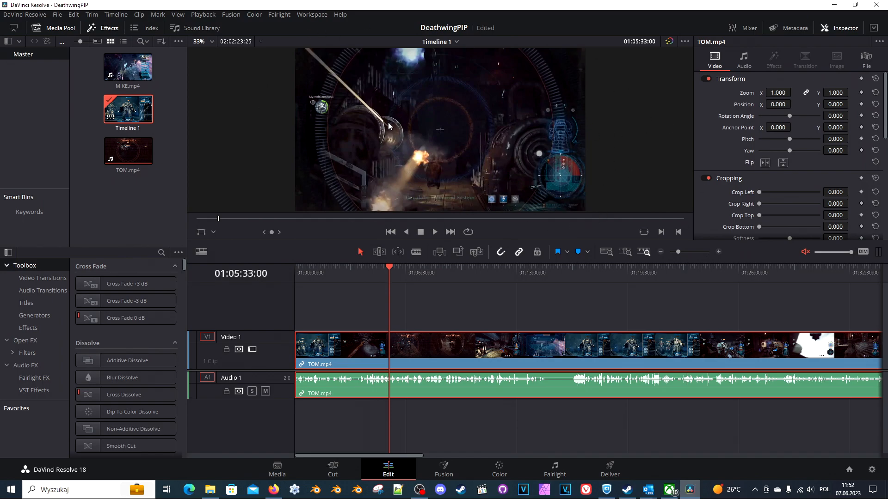
{"action": "left_click", "coordinate": [112, 69]}
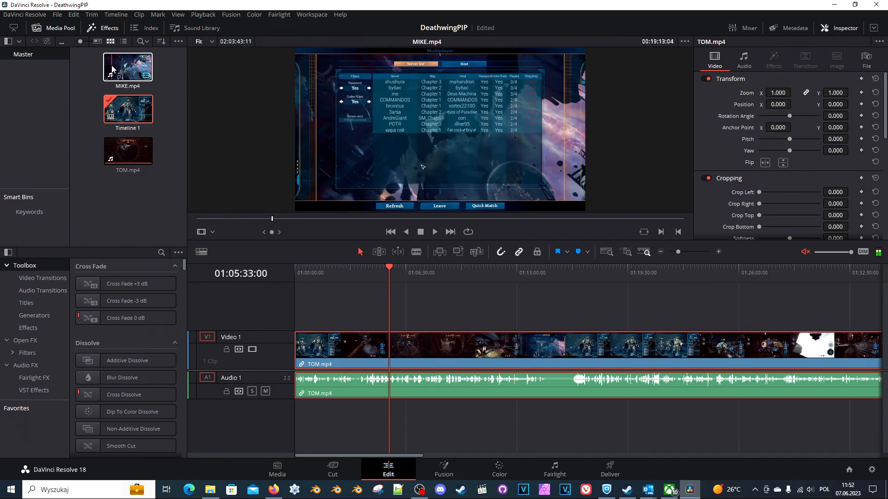
{"action": "left_click_drag", "start_coordinate": [112, 69], "coordinate": [300, 313]}
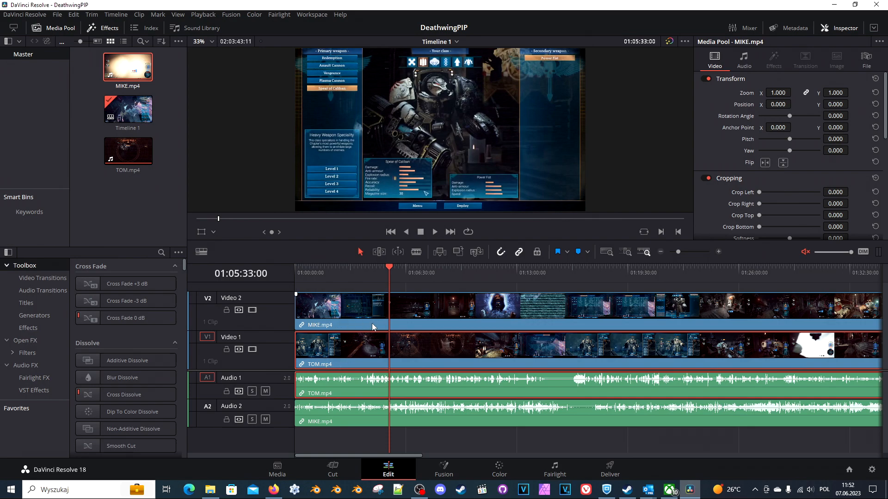
Step: Scale the MIKE.mp4 clip to a zoom of 0.270, set its position to X -619 and Y 340, and save the project
{"action": "left_click", "coordinate": [334, 310], "text": "ctrl"}
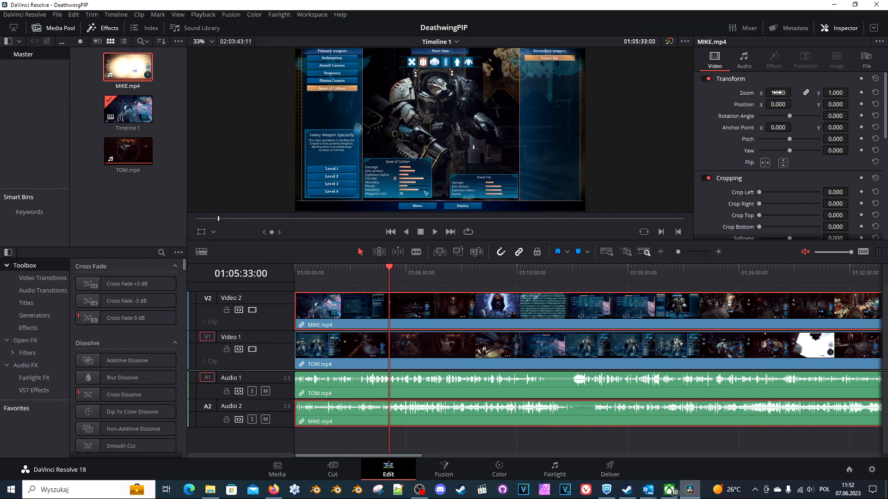
{"action": "left_click_drag", "start_coordinate": [782, 93], "coordinate": [748, 93]}
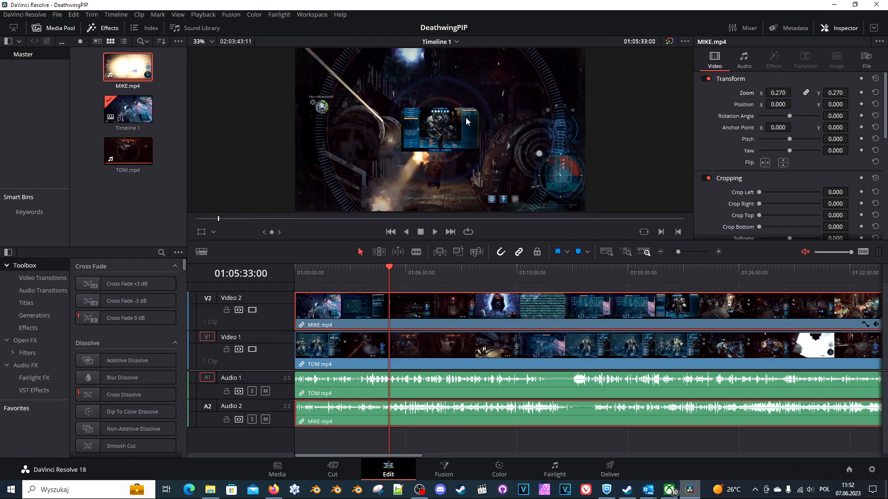
{"action": "left_click_drag", "start_coordinate": [781, 104], "coordinate": [684, 104]}
{"action": "left_click_drag", "start_coordinate": [837, 104], "coordinate": [858, 104]}
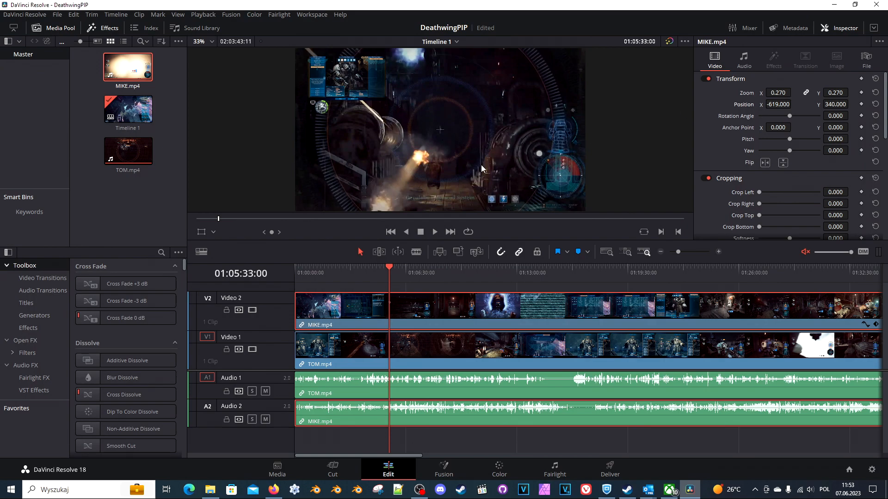
{"action": "key", "text": "ctrl+s"}
Step: Shift the TOM.mp4 clip on Video 1 so its end lines up with the end of the MIKE.mp4 clip
{"action": "left_click_drag", "start_coordinate": [390, 276], "coordinate": [451, 291]}
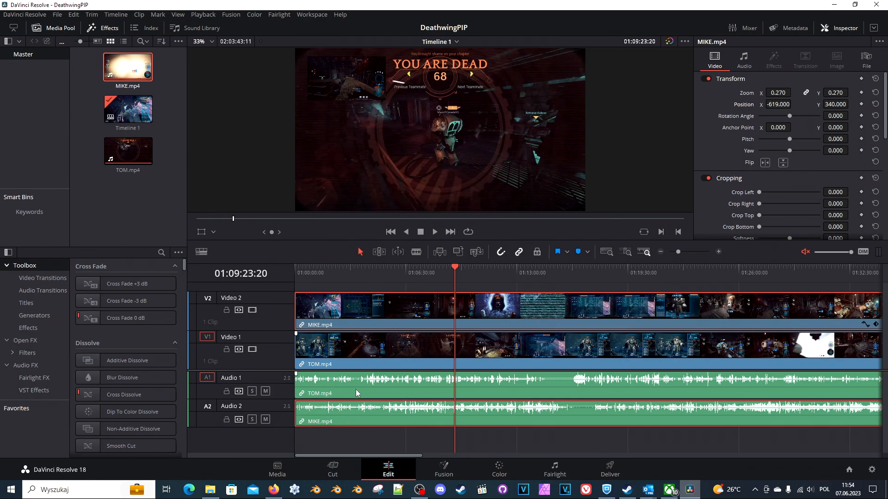
{"action": "double_click", "coordinate": [243, 374]}
{"action": "left_click_drag", "start_coordinate": [395, 459], "coordinate": [772, 463]}
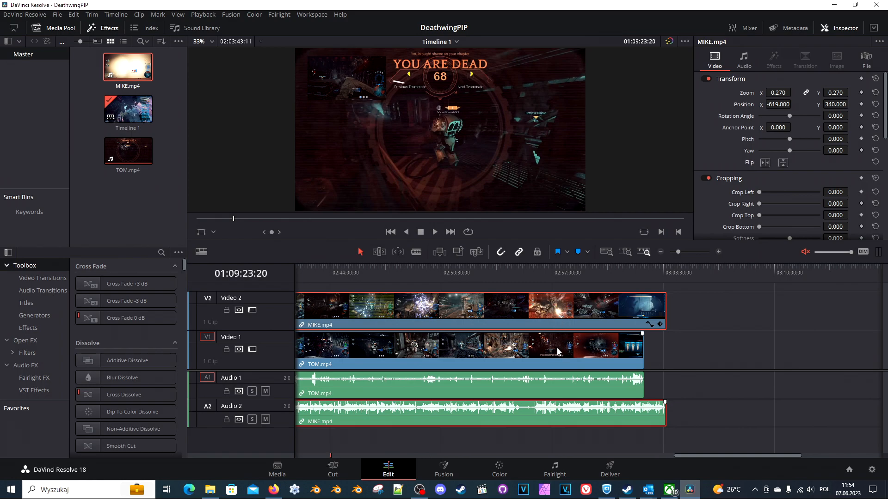
{"action": "left_click_drag", "start_coordinate": [555, 350], "coordinate": [578, 346]}
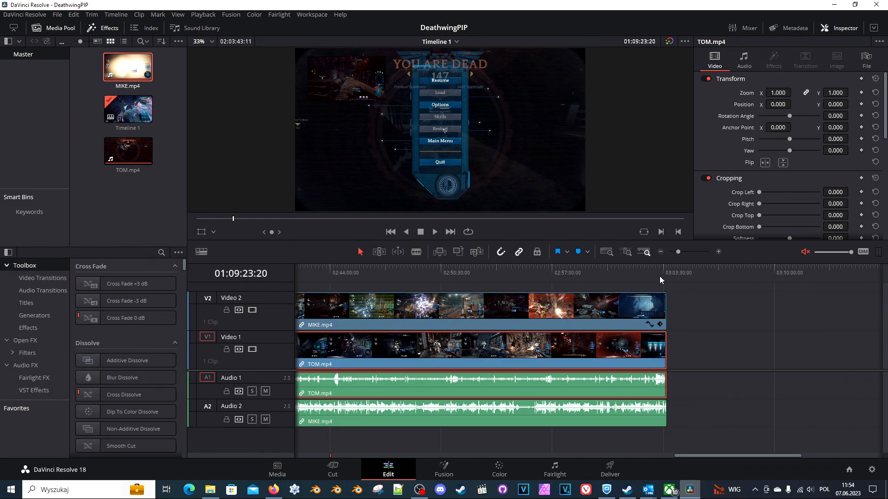
{"action": "left_click_drag", "start_coordinate": [707, 457], "coordinate": [268, 443]}
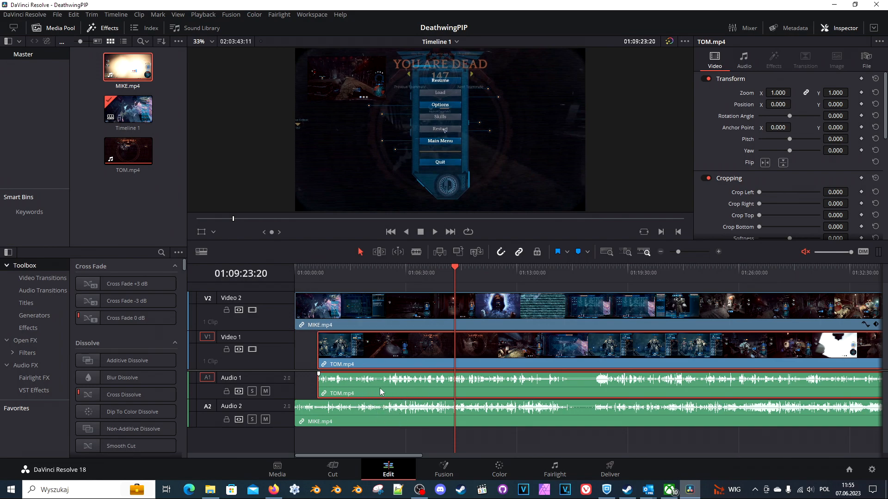
Step: Mute Audio 2, turn the monitoring sound on, and listen to TOM.mp4's audio from about 01:05:10:19
{"action": "left_click", "coordinate": [386, 273]}
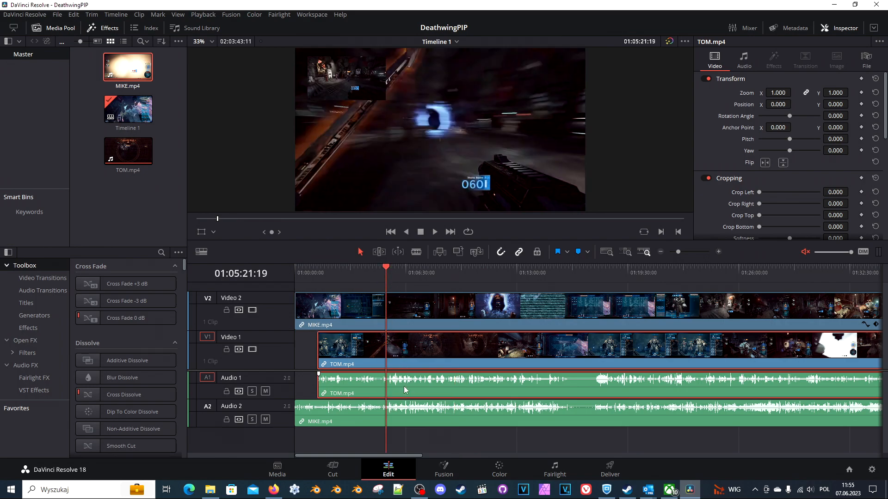
{"action": "scroll", "coordinate": [391, 349], "scroll_direction": "up", "scroll_amount": 5}
{"action": "scroll", "coordinate": [570, 353], "scroll_direction": "up", "scroll_amount": 4}
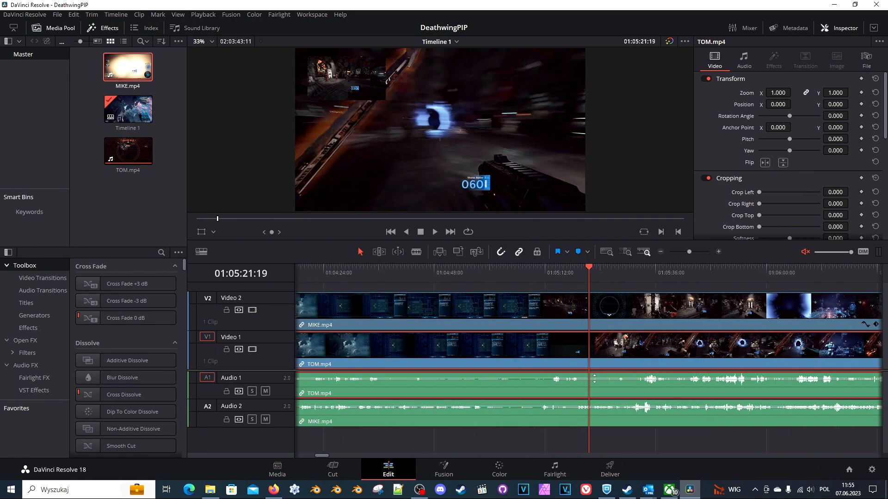
{"action": "scroll", "coordinate": [594, 378], "scroll_direction": "down", "scroll_amount": 2}
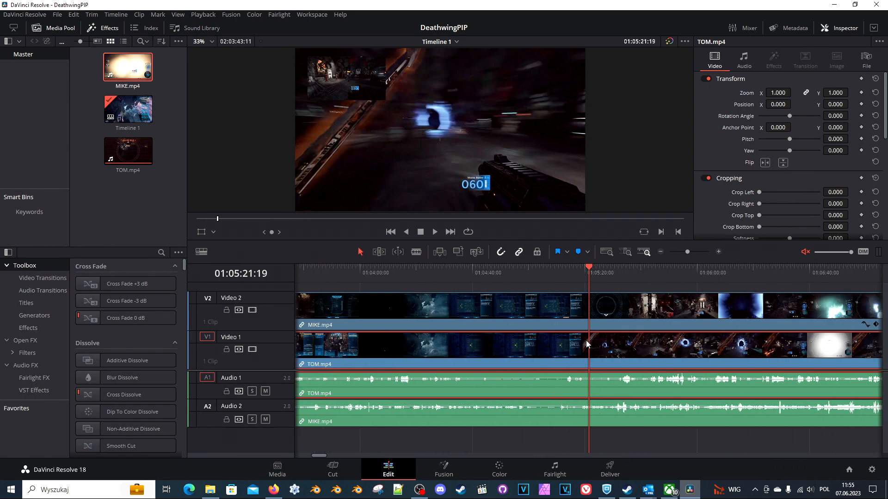
{"action": "left_click_drag", "start_coordinate": [586, 277], "coordinate": [559, 281]}
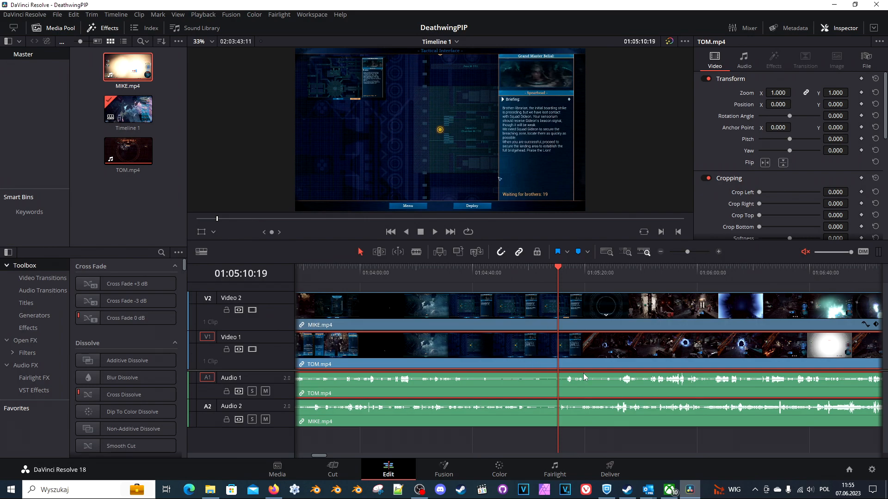
{"action": "left_click", "coordinate": [265, 420]}
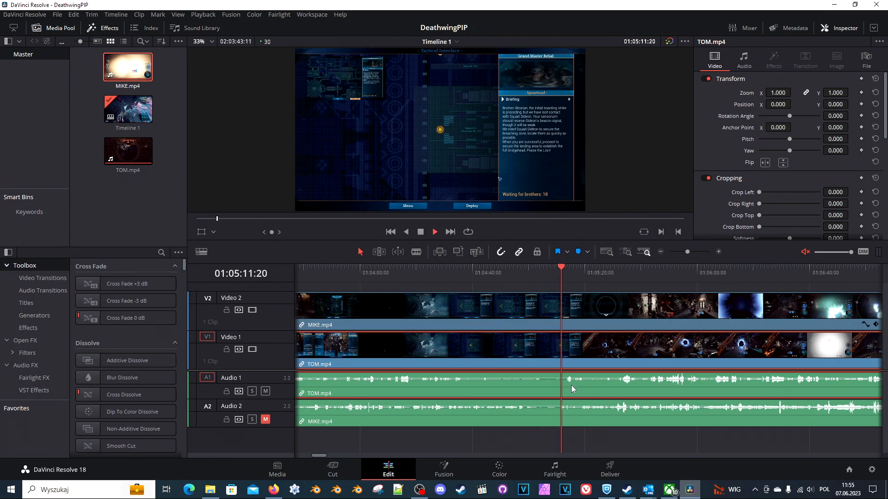
{"action": "key", "text": "space"}
{"action": "left_click", "coordinate": [805, 253]}
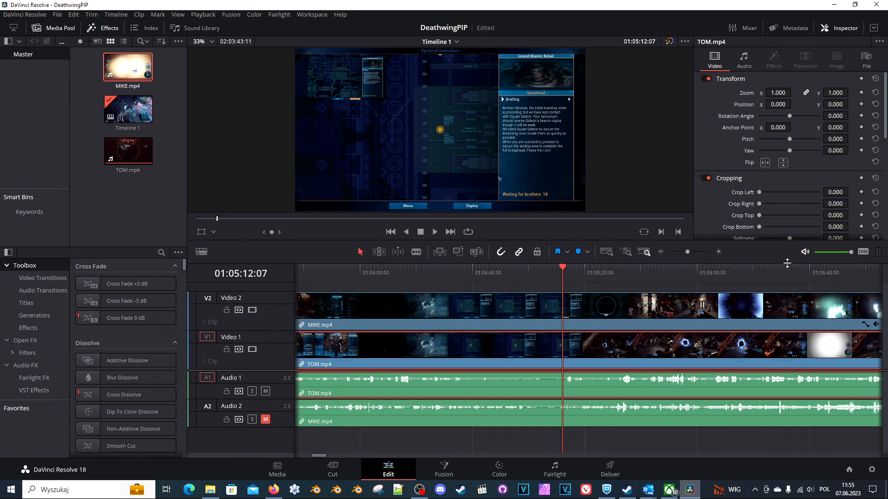
{"action": "key", "text": "space"}
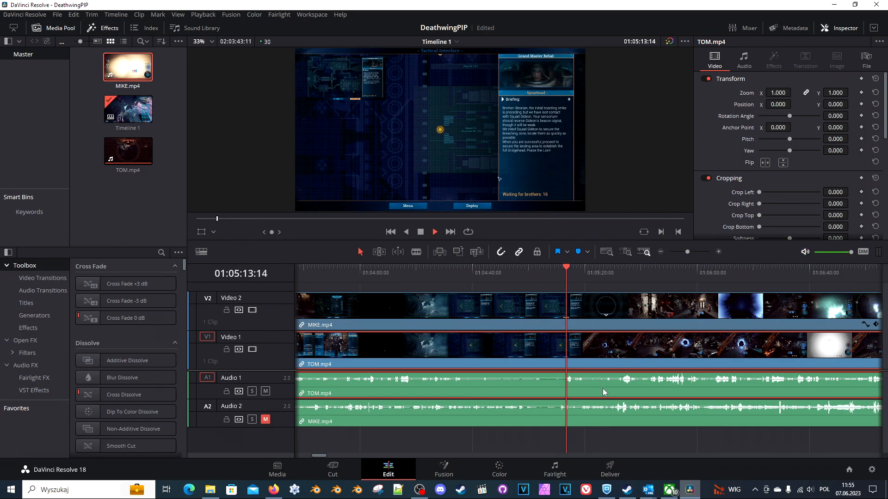
{"action": "key", "text": "space"}
Step: Unmute Audio 2, mute Audio 1, and play MIKE.mp4's audio from 01:05:10:14
{"action": "left_click", "coordinate": [266, 421]}
{"action": "left_click", "coordinate": [265, 393]}
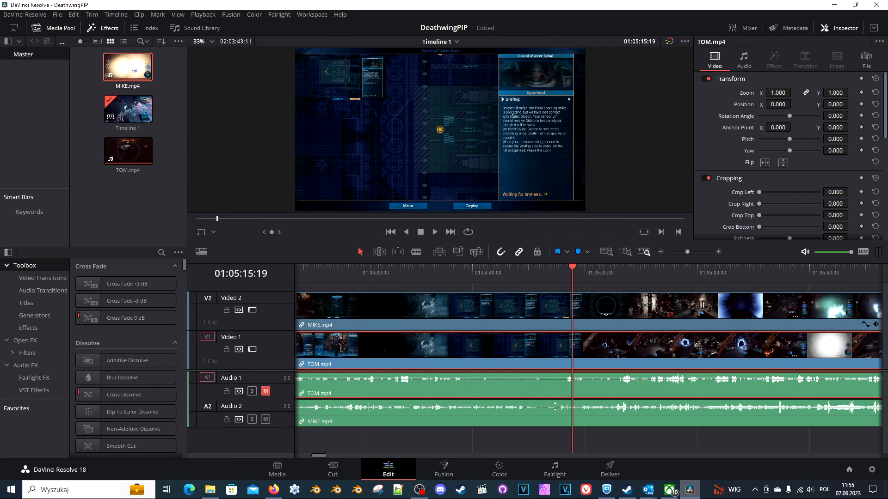
{"action": "left_click", "coordinate": [559, 414]}
{"action": "left_click_drag", "start_coordinate": [561, 267], "coordinate": [558, 267]}
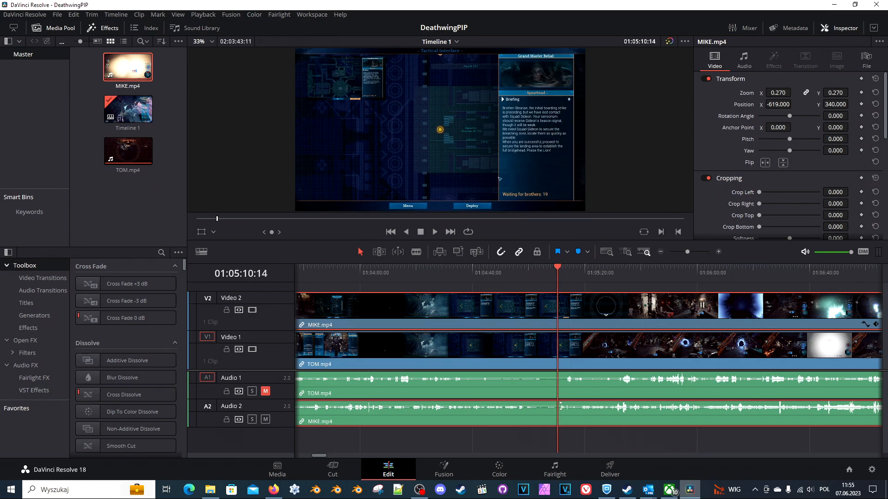
{"action": "key", "text": "space"}
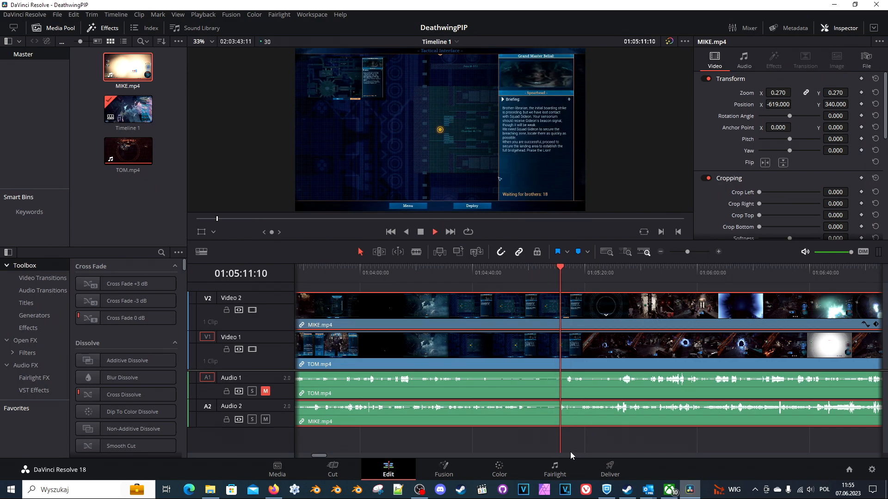
Step: Stop playback and replay MIKE.mp4's audio from about 01:05:11, just before its waveform burst on Audio 2
{"action": "key", "text": "space"}
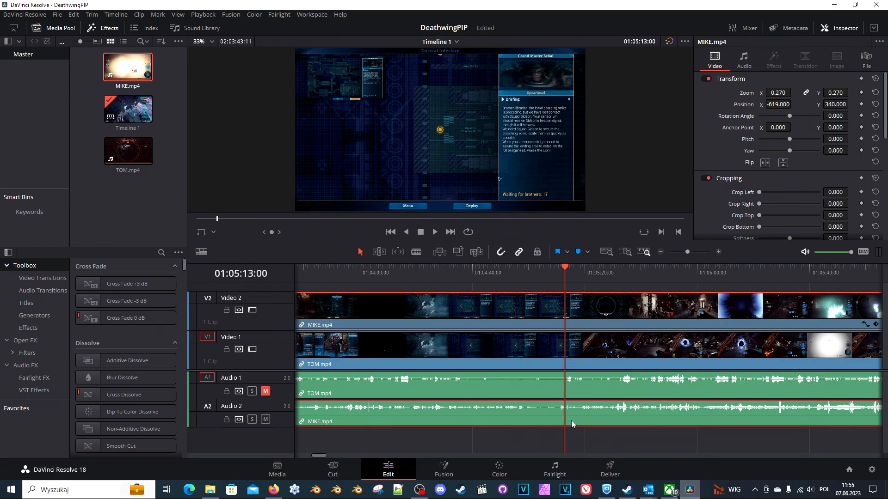
{"action": "scroll", "coordinate": [578, 409], "scroll_direction": "up", "scroll_amount": 4}
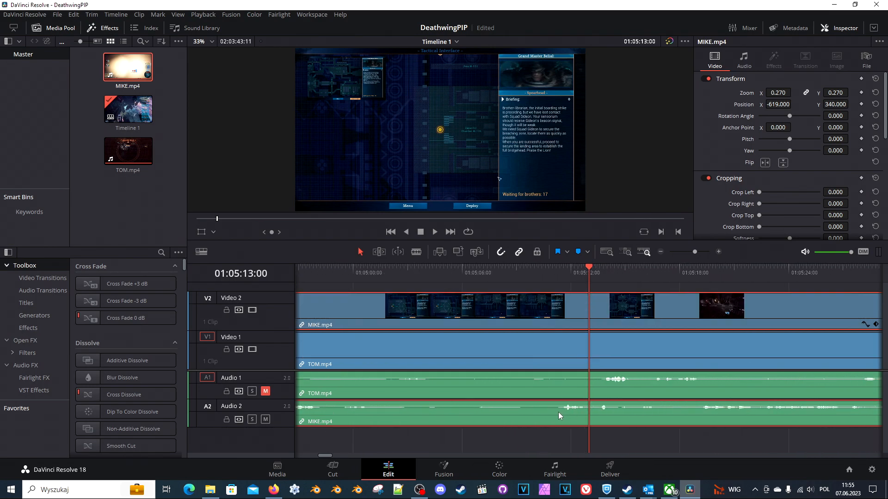
{"action": "left_click_drag", "start_coordinate": [557, 276], "coordinate": [553, 276]}
{"action": "key", "text": "space"}
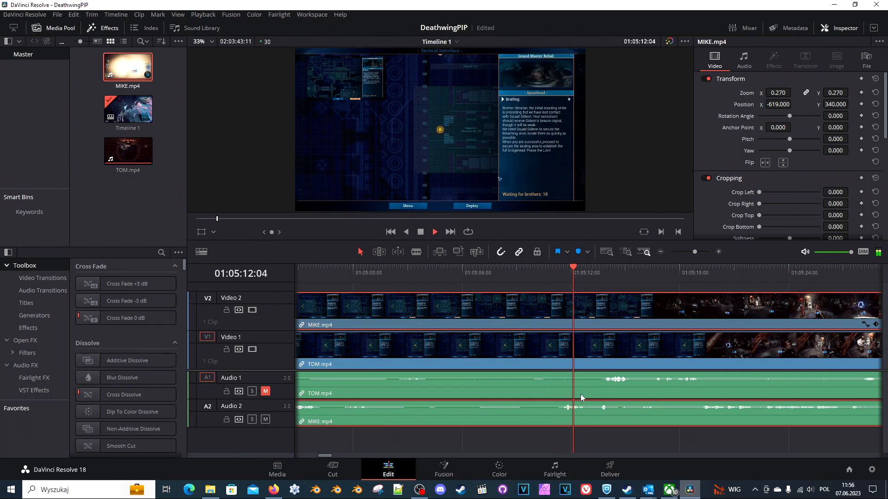
{"action": "key", "text": "space"}
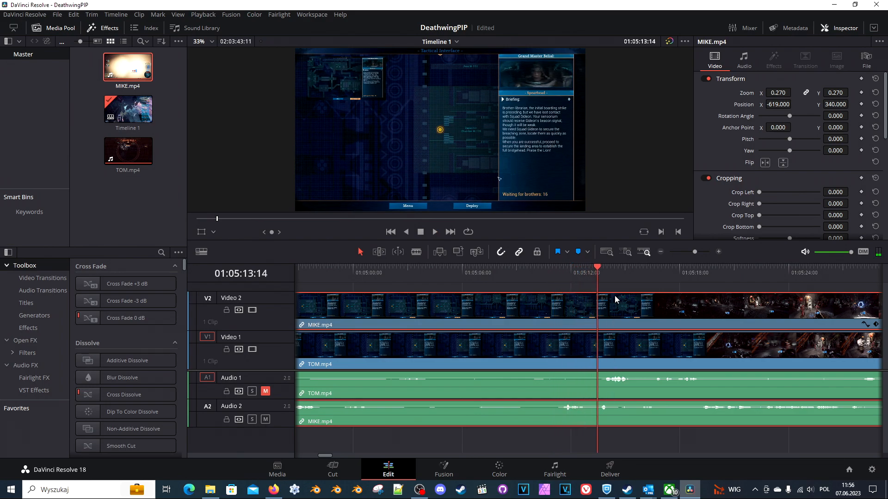
Step: Unmute Audio 1 and play both tracks from just before TOM.mp4's waveform burst at about 01:05:14
{"action": "left_click", "coordinate": [604, 269]}
{"action": "left_click", "coordinate": [265, 391]}
{"action": "key", "text": "space"}
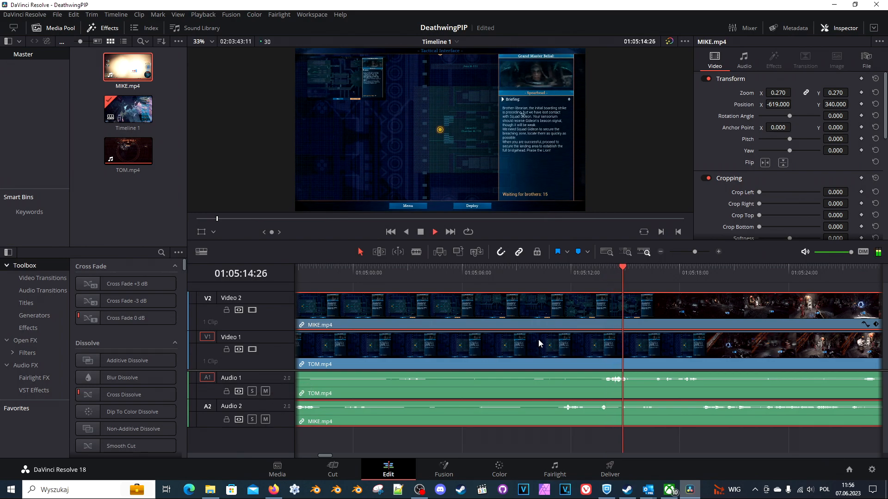
{"action": "key", "text": "space"}
Step: Place the playhead at 01:05:11:10 and shift TOM.mp4 earlier so its waveform burst starts there, matching MIKE.mp4's burst
{"action": "left_click", "coordinate": [607, 350]}
{"action": "left_click", "coordinate": [559, 417]}
{"action": "left_click_drag", "start_coordinate": [567, 277], "coordinate": [558, 274]}
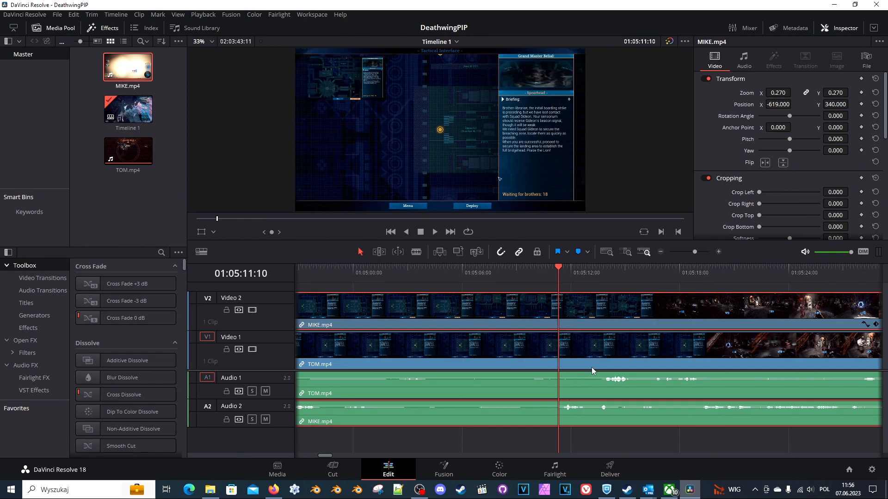
{"action": "left_click_drag", "start_coordinate": [624, 352], "coordinate": [582, 345]}
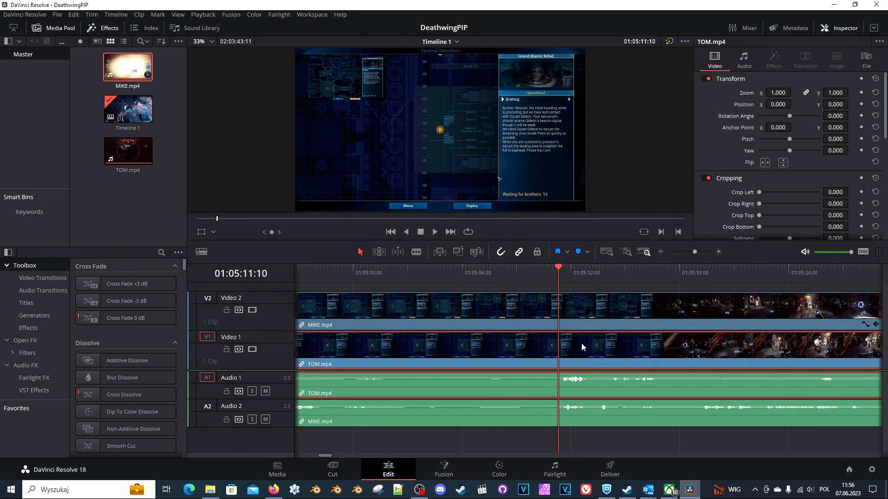
Step: Play both tracks from 01:05:11:10 to check their alignment and save the project
{"action": "key", "text": "space"}
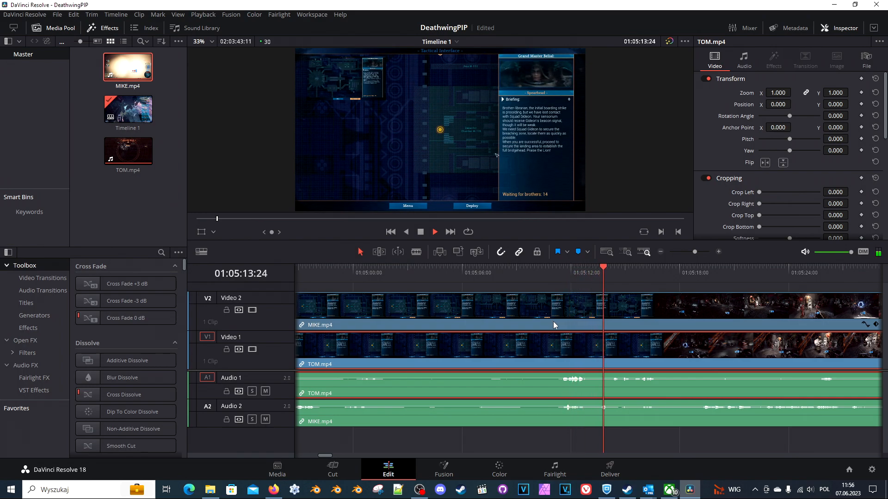
{"action": "key", "text": "space"}
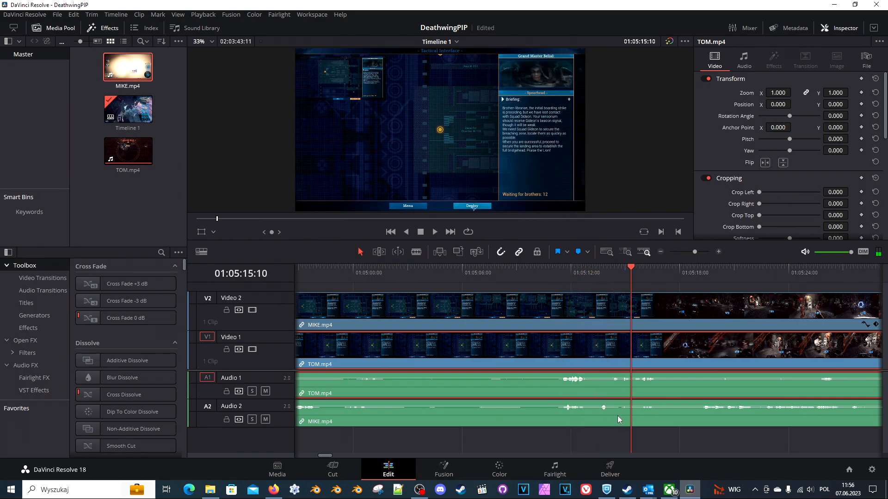
{"action": "key", "text": "ctrl+s"}
Step: Replay the section from just before 01:05:11:21 to 01:05:14:28 and compare the audio timing and waveforms of both clips
{"action": "scroll", "coordinate": [567, 397], "scroll_direction": "up", "scroll_amount": 3}
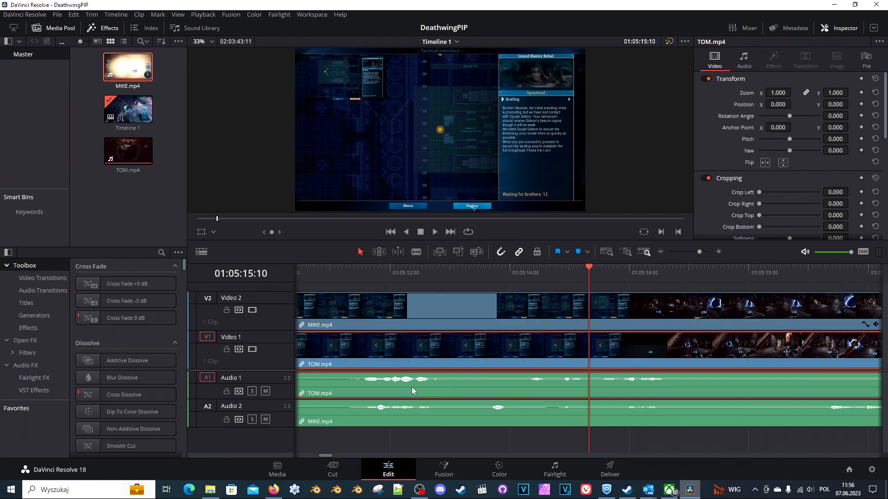
{"action": "left_click", "coordinate": [345, 267]}
{"action": "key", "text": "space"}
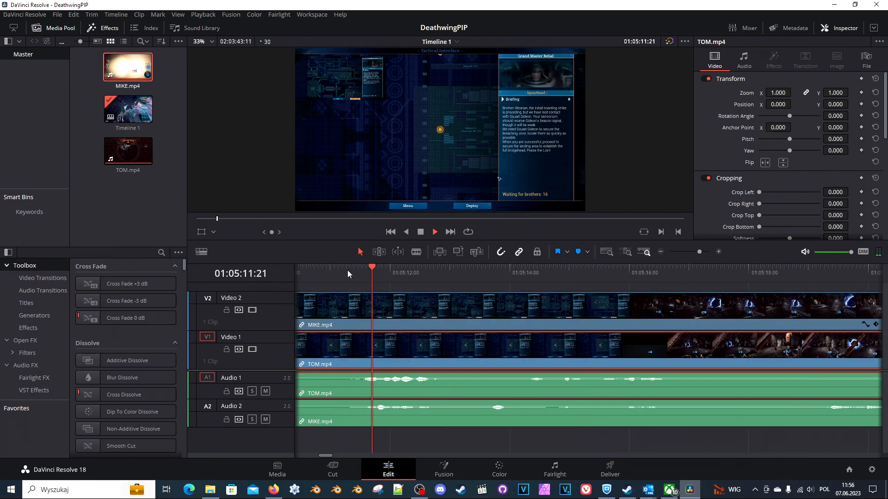
{"action": "key", "text": "space"}
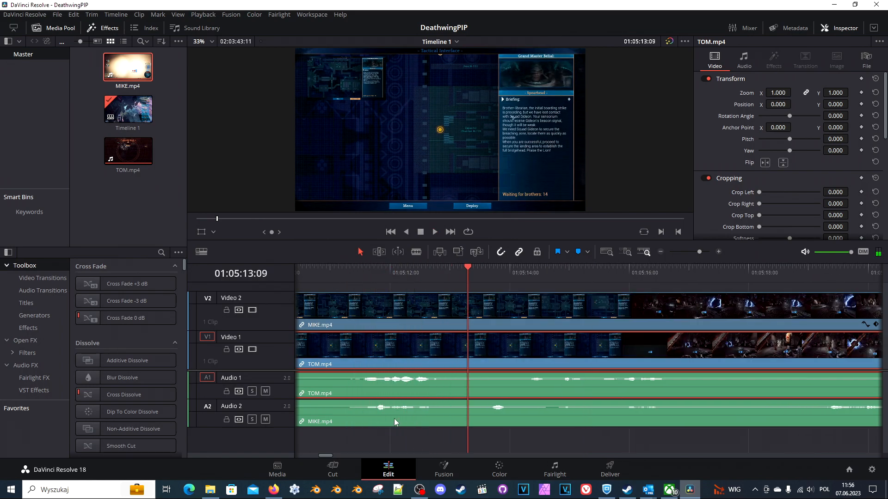
{"action": "key", "text": "space"}
{"action": "key", "text": "space"}
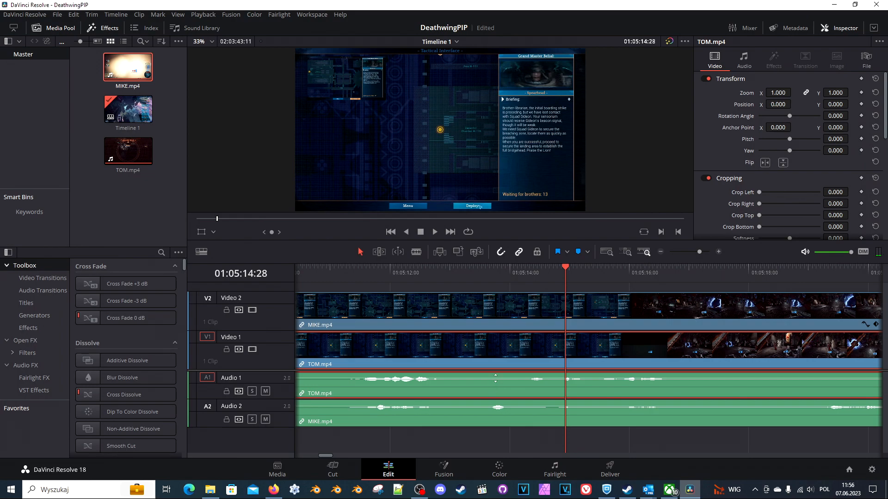
Step: Shift TOM.mp4 slightly earlier so its waveform matches MIKE.mp4's peak at about 01:05:13:19, save the project, and check playback
{"action": "left_click_drag", "start_coordinate": [555, 349], "coordinate": [515, 348]}
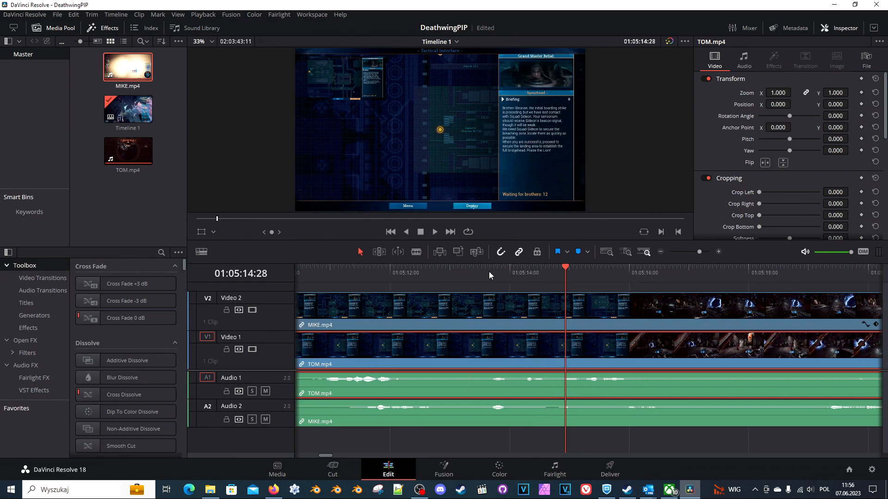
{"action": "left_click", "coordinate": [488, 271]}
{"action": "key", "text": "ctrl+s"}
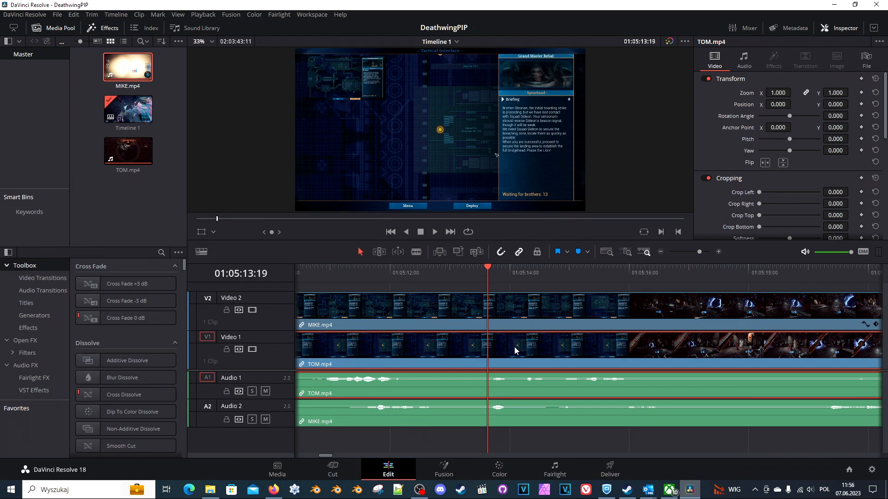
{"action": "left_click_drag", "start_coordinate": [513, 347], "coordinate": [514, 347]}
{"action": "key", "text": "space"}
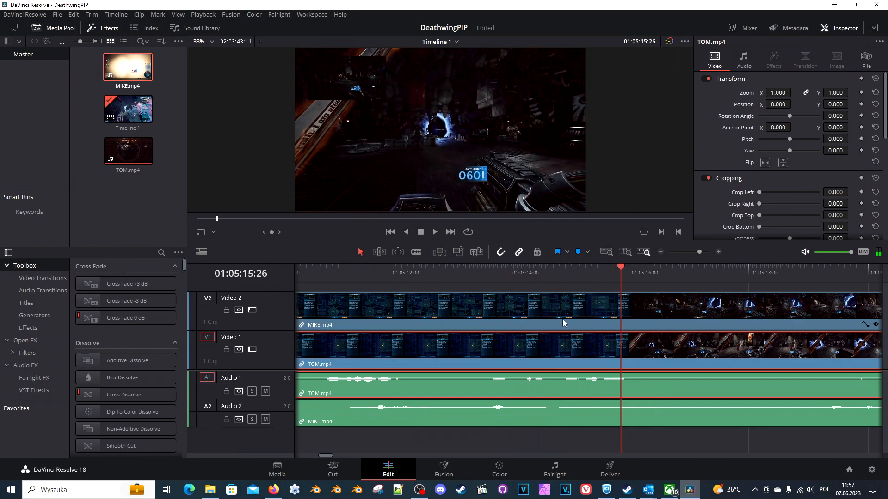
Step: Mute Audio 2 and play the timeline from about 01:03:37, skipping ahead in stages to 01:05:16:00
{"action": "scroll", "coordinate": [584, 349], "scroll_direction": "down", "scroll_amount": 6}
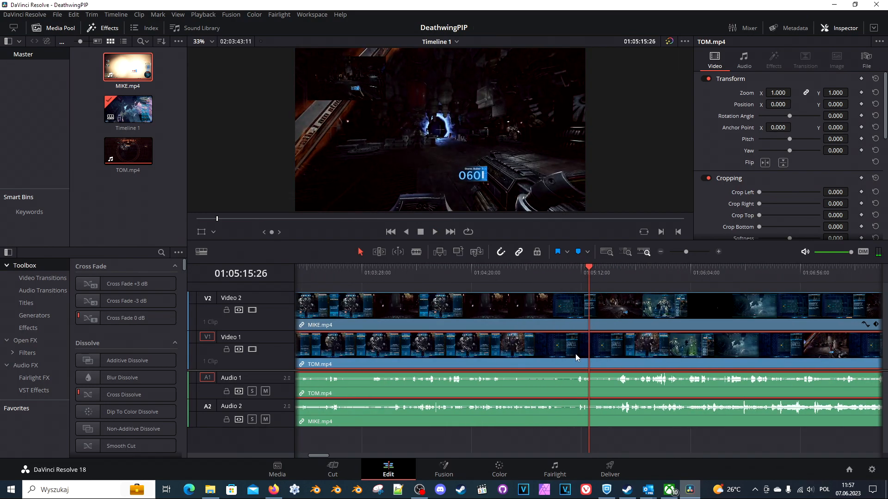
{"action": "scroll", "coordinate": [576, 360], "scroll_direction": "down", "scroll_amount": 3}
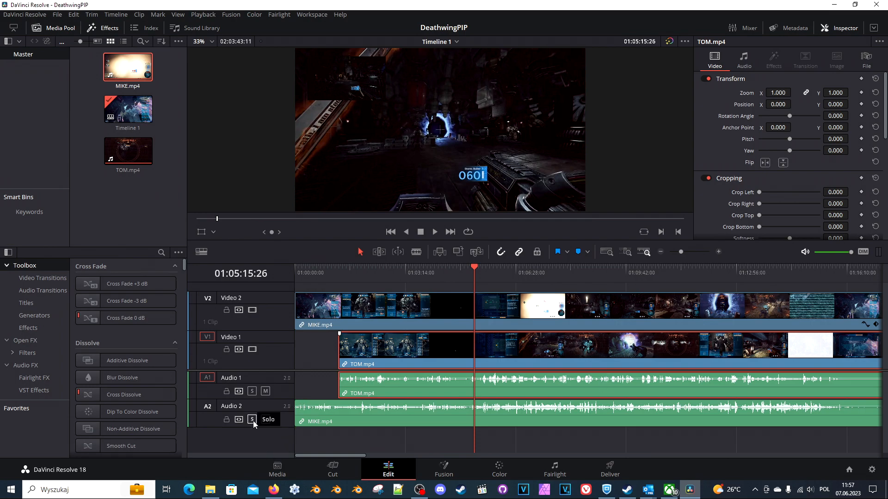
{"action": "left_click", "coordinate": [266, 420]}
{"action": "left_click", "coordinate": [418, 269]}
{"action": "key", "text": "space"}
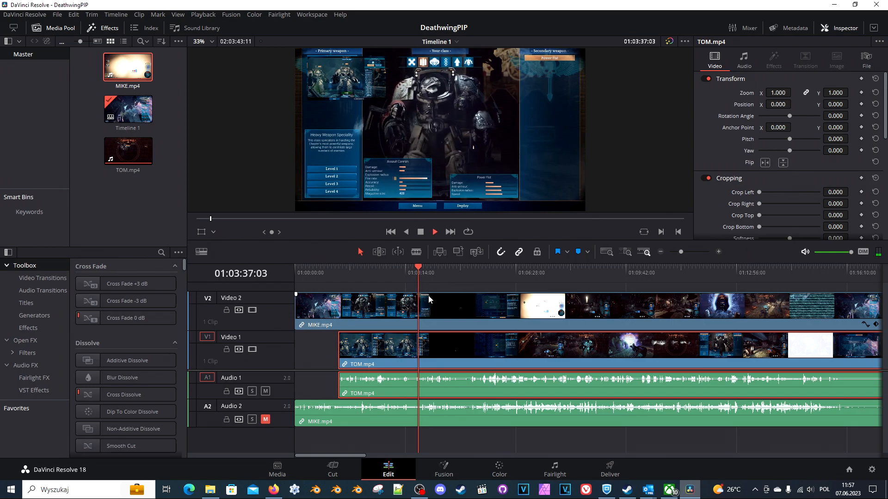
{"action": "left_click", "coordinate": [443, 270]}
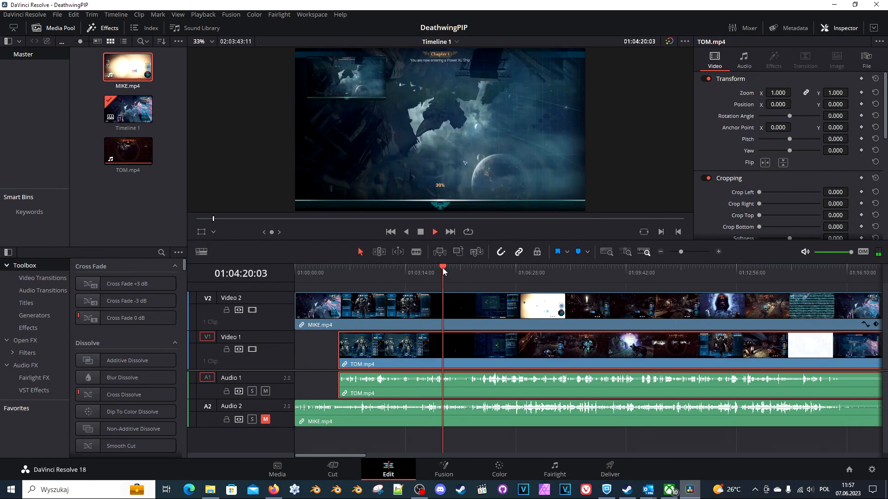
{"action": "left_click", "coordinate": [450, 268]}
{"action": "left_click", "coordinate": [459, 269]}
{"action": "left_click", "coordinate": [467, 268]}
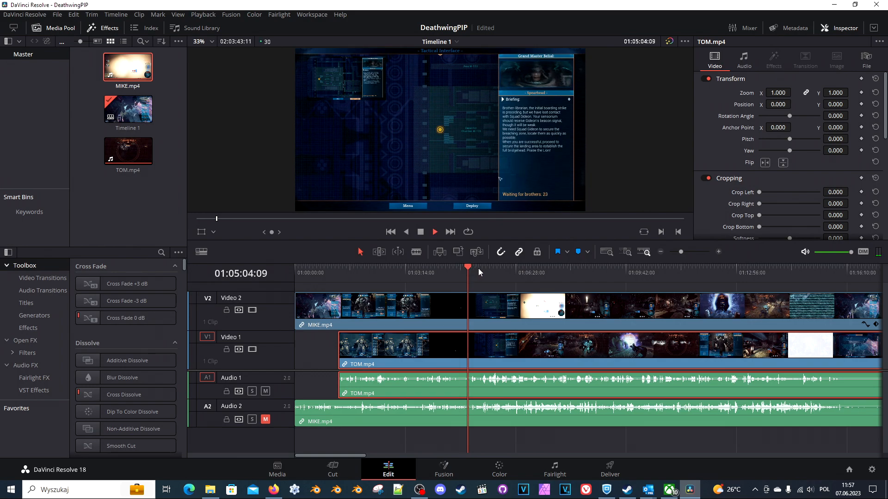
{"action": "left_click", "coordinate": [473, 268]}
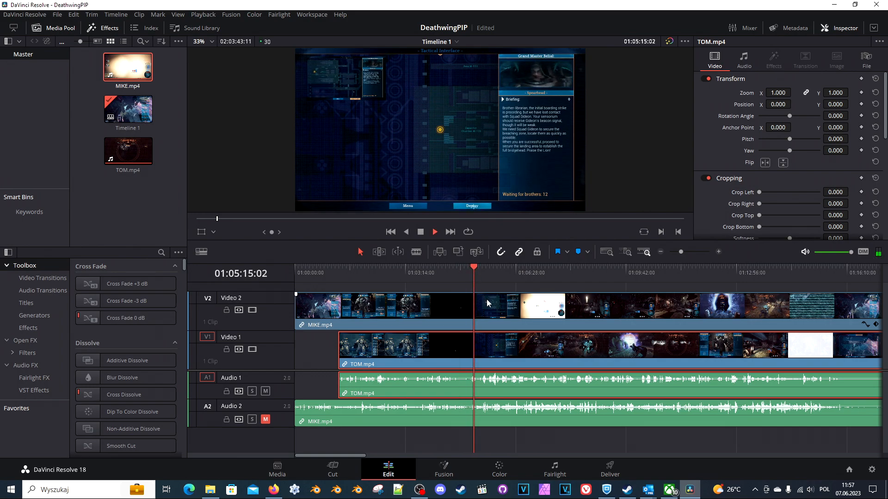
{"action": "key", "text": "space"}
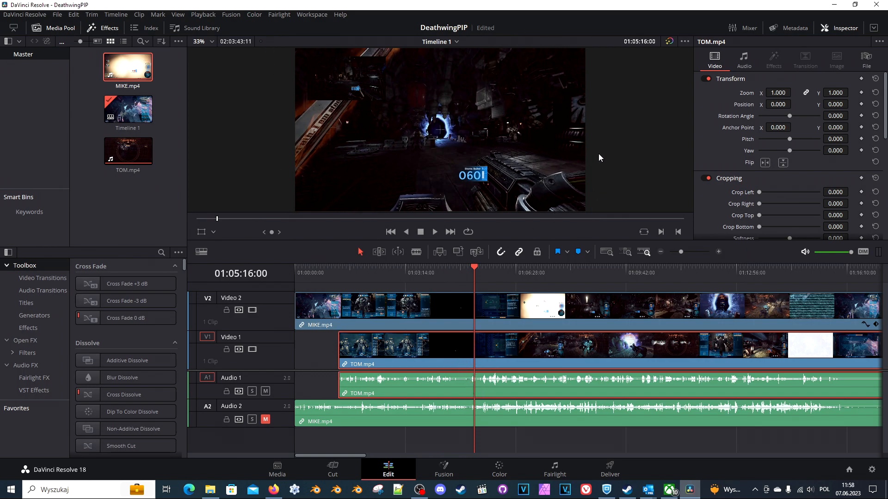
Step: Play the picture-in-picture from 01:05:16:00, view it full screen, and stop at 01:05:42:00
{"action": "key", "text": "space"}
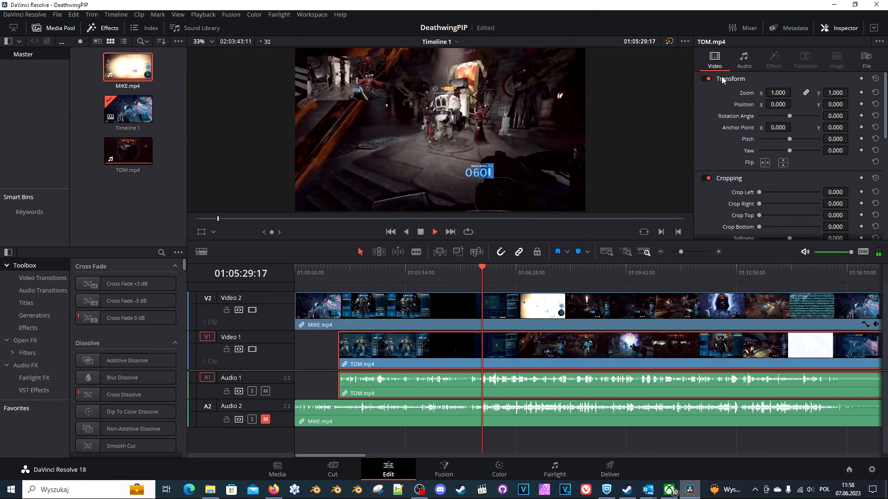
{"action": "key", "text": "ctrl+f"}
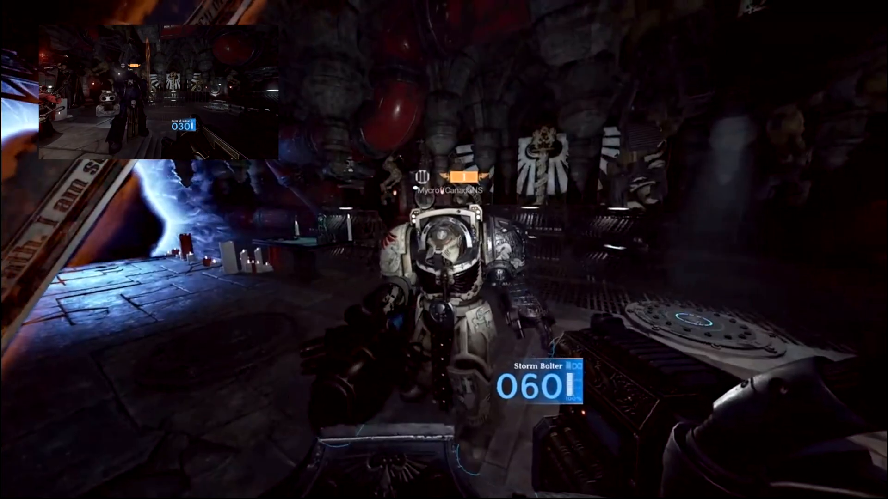
{"action": "key", "text": "Escape"}
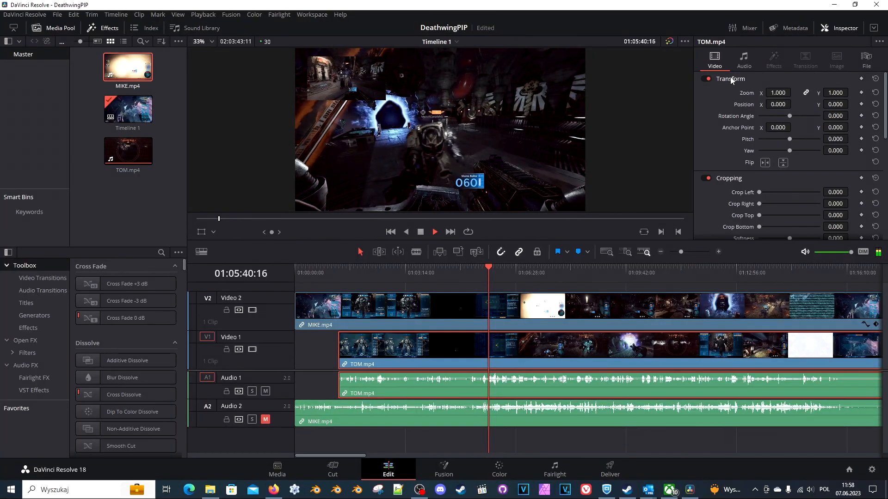
{"action": "left_click", "coordinate": [435, 232]}
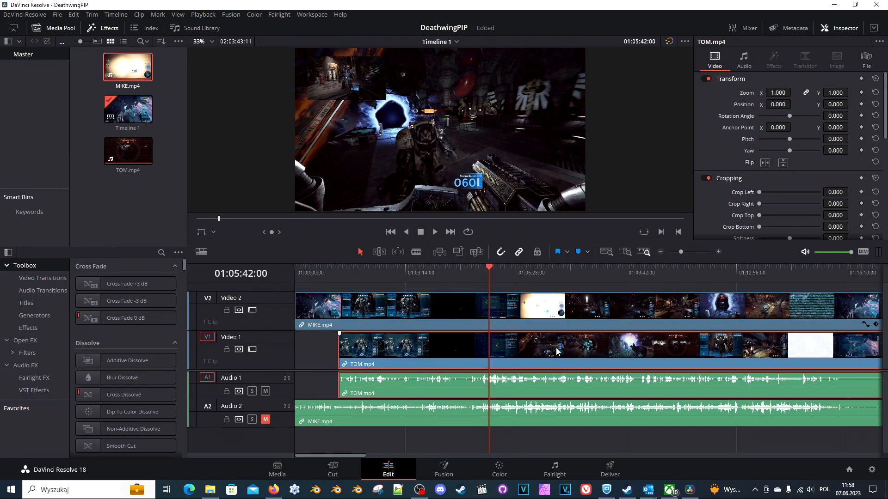
Step: Split MIKE.mp4 at the start of TOM.mp4 and delete its leading piece, closing the gap at the timeline's start
{"action": "left_click", "coordinate": [337, 310]}
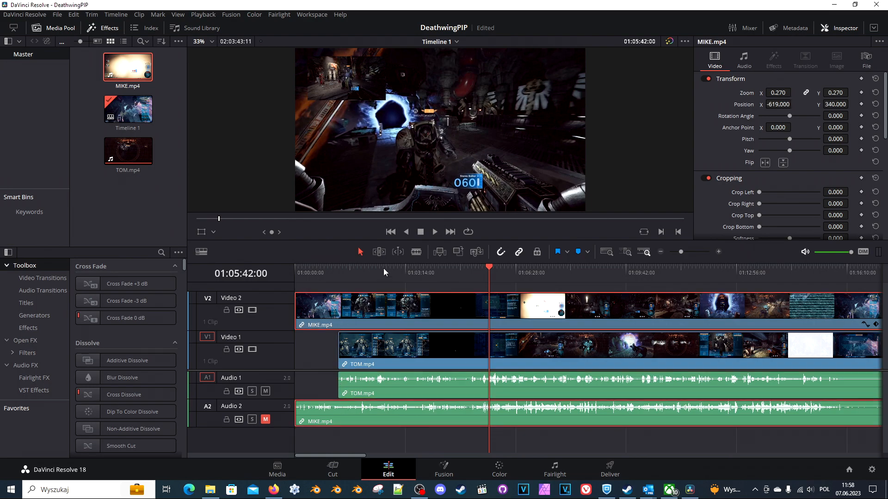
{"action": "left_click", "coordinate": [419, 254]}
{"action": "left_click", "coordinate": [338, 319]}
{"action": "left_click", "coordinate": [359, 252]}
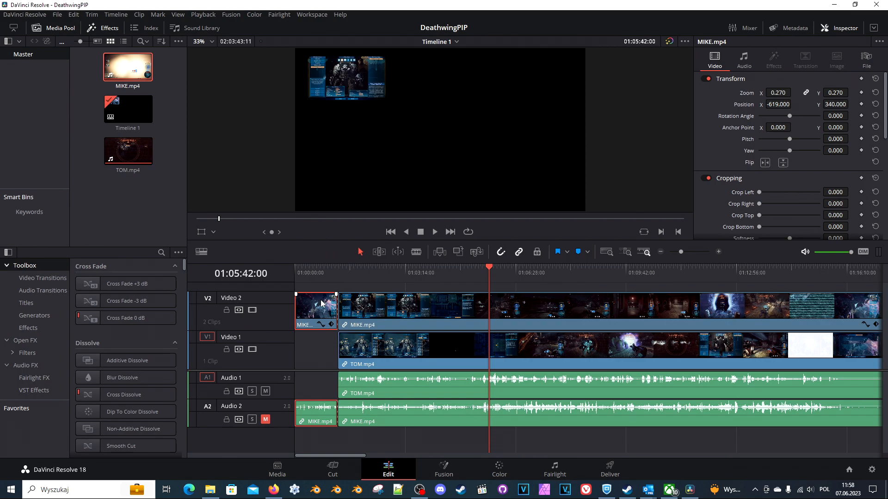
{"action": "key", "text": "Delete"}
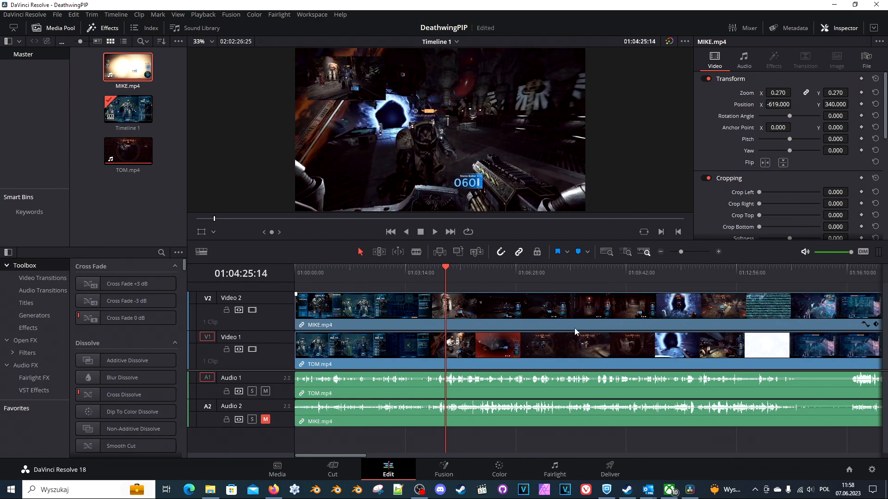
Step: Delete the Audio 2 track and preview the result from 01:04:25:14, muting the monitoring sound during playback
{"action": "right_click", "coordinate": [208, 406]}
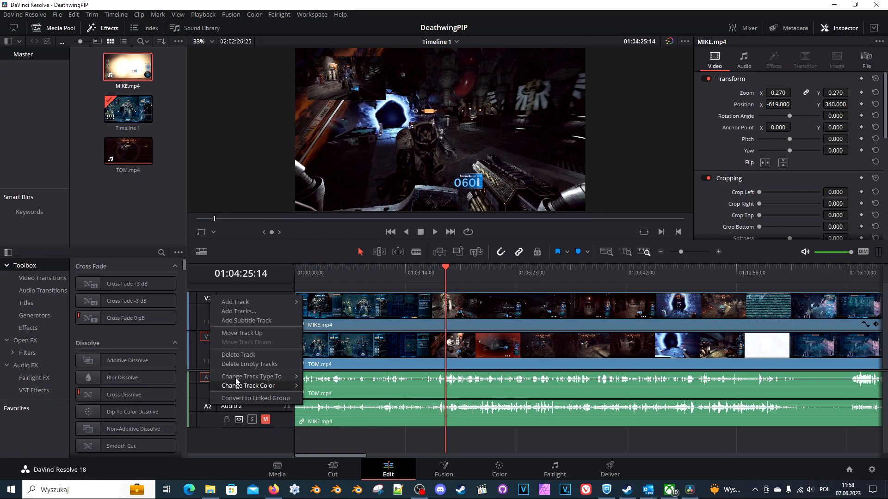
{"action": "left_click", "coordinate": [247, 354]}
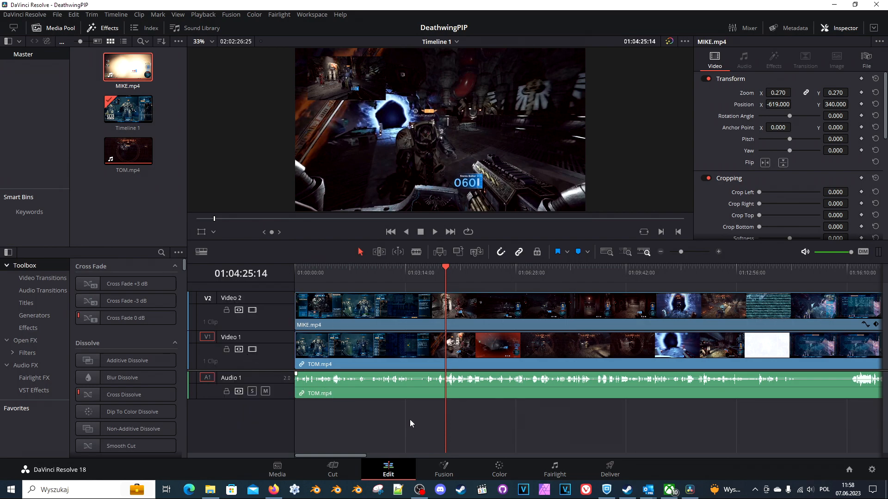
{"action": "key", "text": "space"}
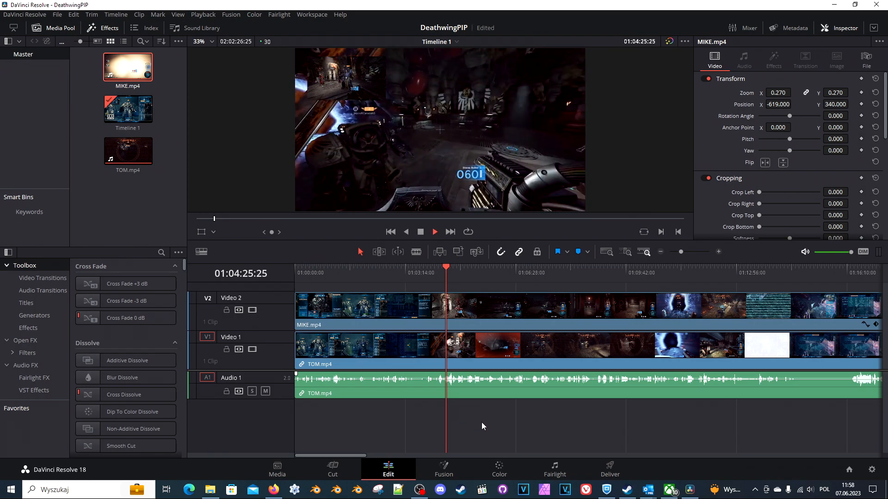
{"action": "left_click", "coordinate": [803, 252]}
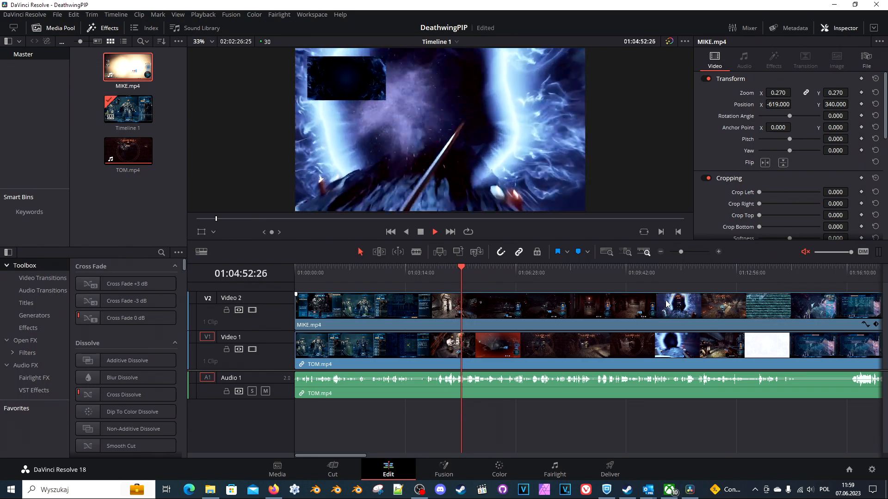
{"action": "left_click", "coordinate": [421, 232]}
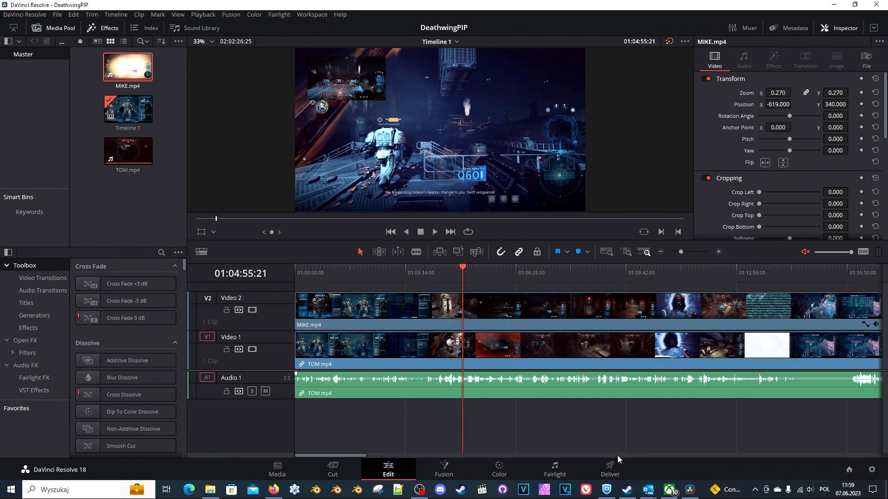
Step: Set up a custom export of the timeline named NameOfVdeo, saved in E:\Recs in MP4 format
{"action": "left_click", "coordinate": [610, 470]}
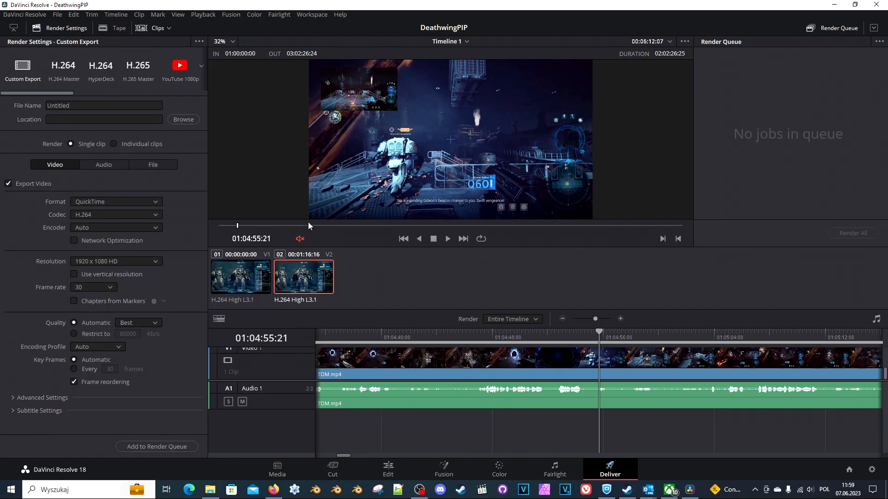
{"action": "double_click", "coordinate": [104, 109]}
{"action": "type", "text": "NameOfVdeo"}
{"action": "left_click", "coordinate": [169, 119]}
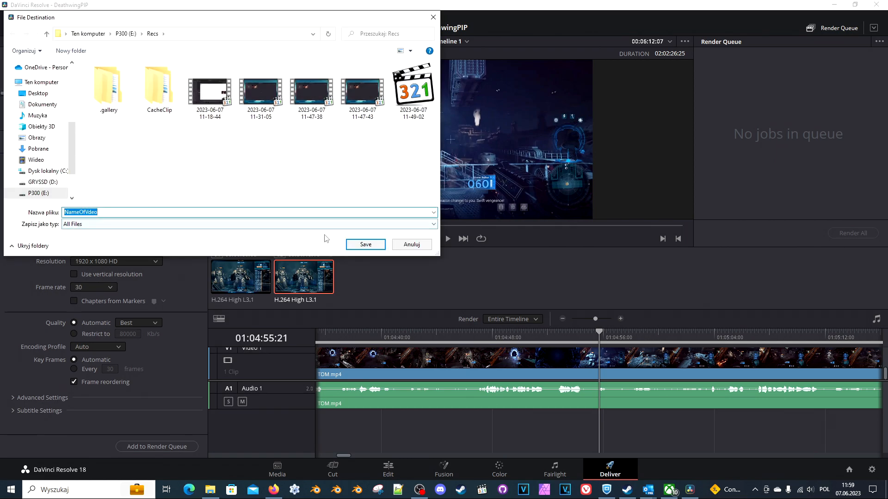
{"action": "left_click", "coordinate": [365, 244]}
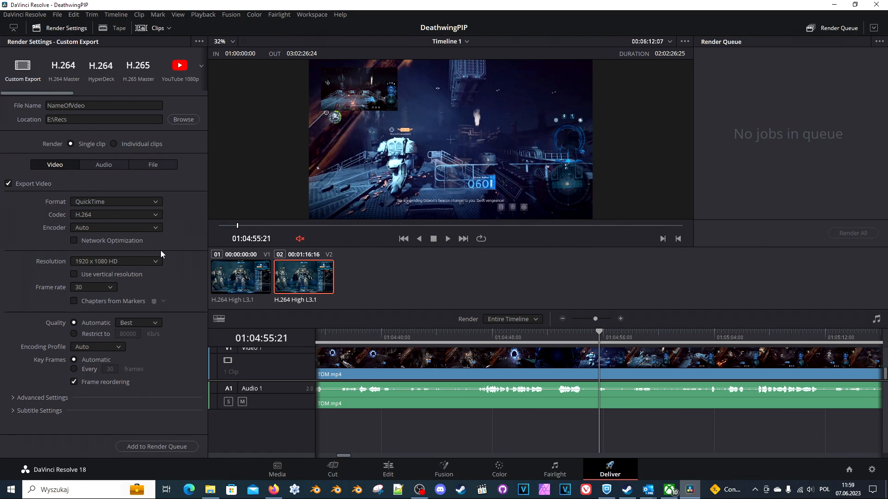
{"action": "left_click", "coordinate": [158, 203]}
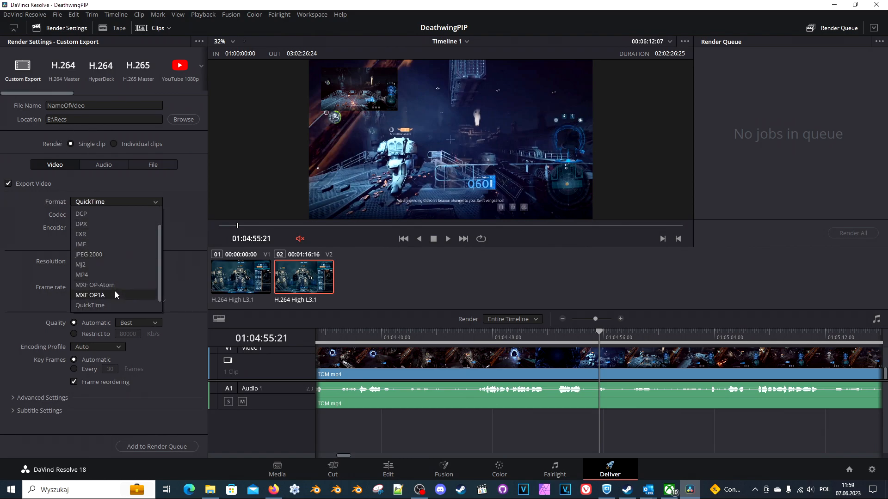
{"action": "left_click", "coordinate": [107, 276]}
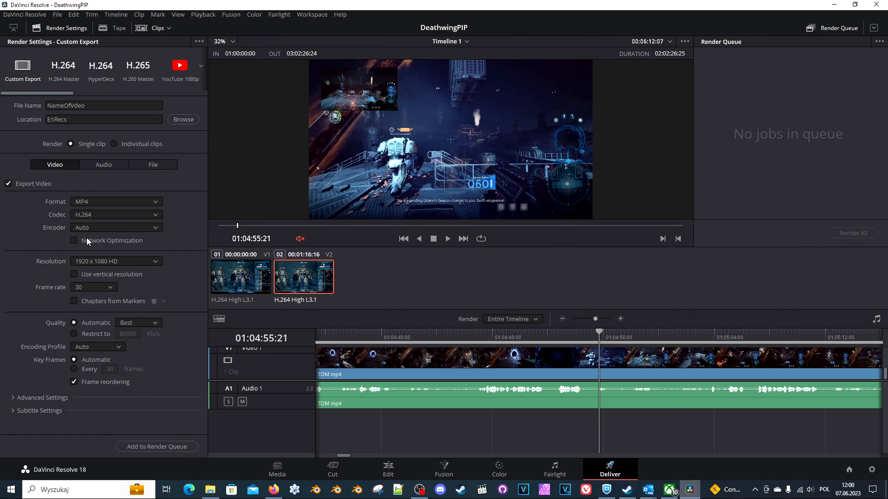
Step: Examine the export's frame rate, quality level and encoding profile choices, briefly switching quality to a restricted bitrate and back to automatic
{"action": "left_click", "coordinate": [112, 287]}
{"action": "left_click", "coordinate": [112, 289]}
{"action": "left_click", "coordinate": [111, 287]}
{"action": "left_click", "coordinate": [87, 300]}
{"action": "left_click", "coordinate": [147, 321]}
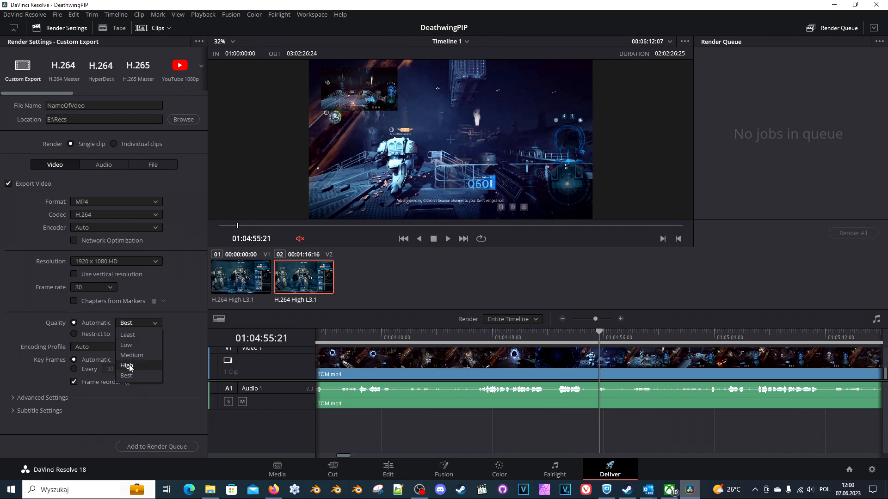
{"action": "left_click", "coordinate": [175, 318]}
{"action": "left_click", "coordinate": [82, 335]}
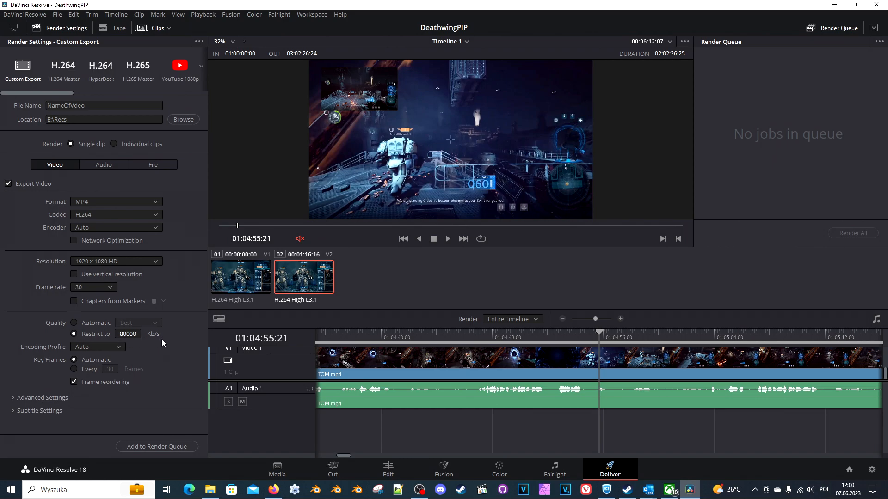
{"action": "left_click", "coordinate": [90, 325]}
{"action": "left_click", "coordinate": [116, 348]}
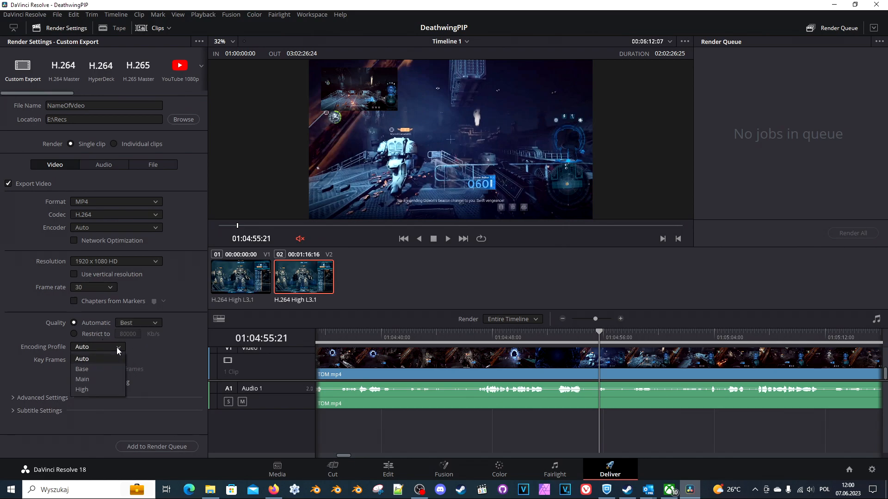
{"action": "left_click", "coordinate": [151, 348]}
{"action": "left_click", "coordinate": [115, 348]}
{"action": "left_click", "coordinate": [118, 349]}
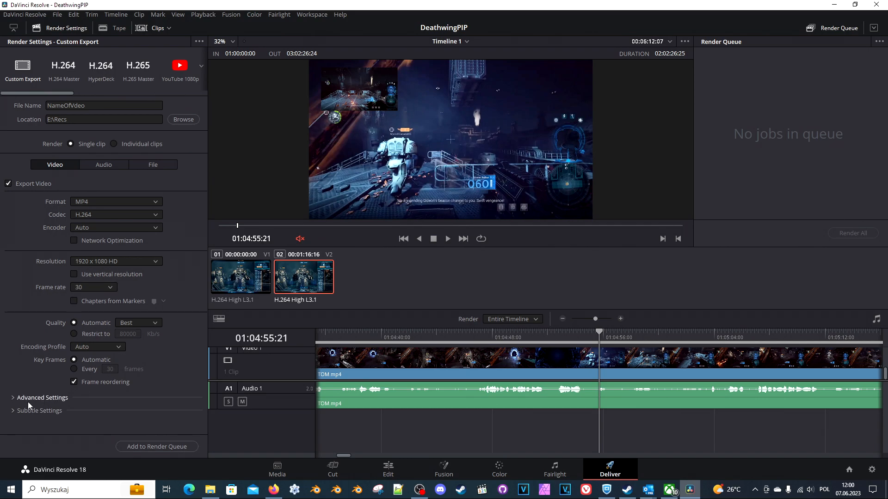
Step: Expand and review the export's advanced settings and subtitle settings
{"action": "left_click", "coordinate": [49, 397]}
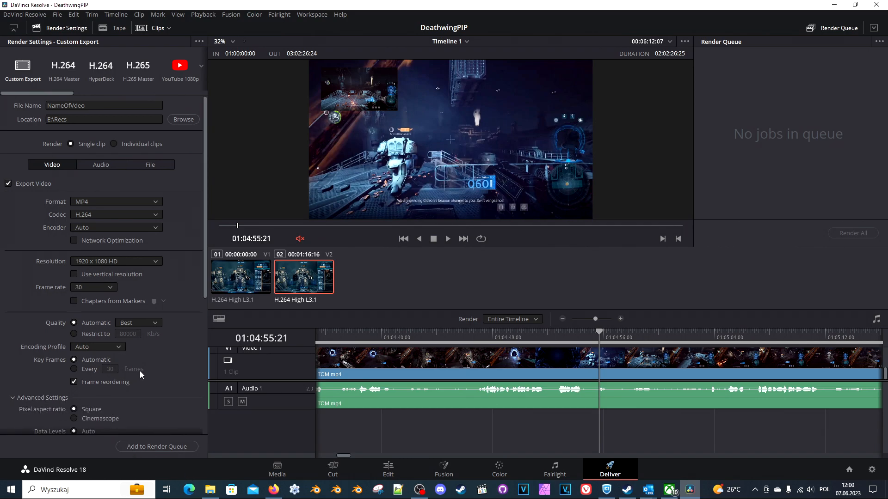
{"action": "scroll", "coordinate": [141, 369], "scroll_direction": "down", "scroll_amount": 5}
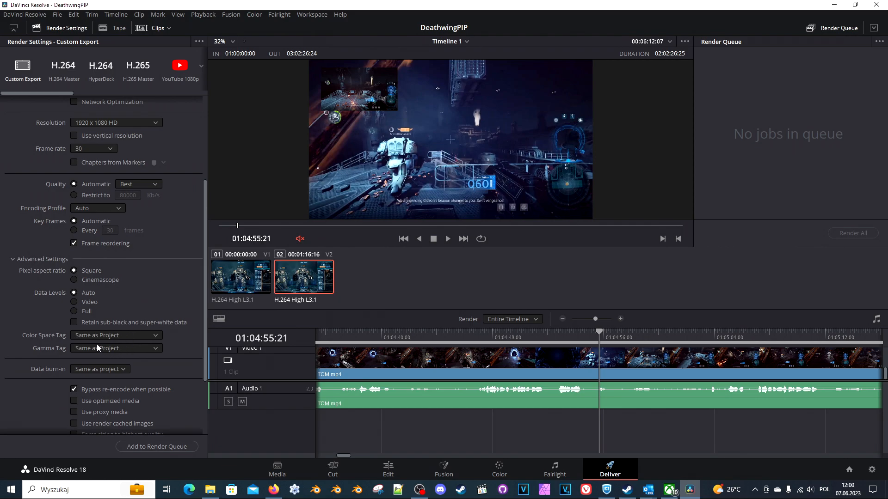
{"action": "scroll", "coordinate": [171, 363], "scroll_direction": "down", "scroll_amount": 3}
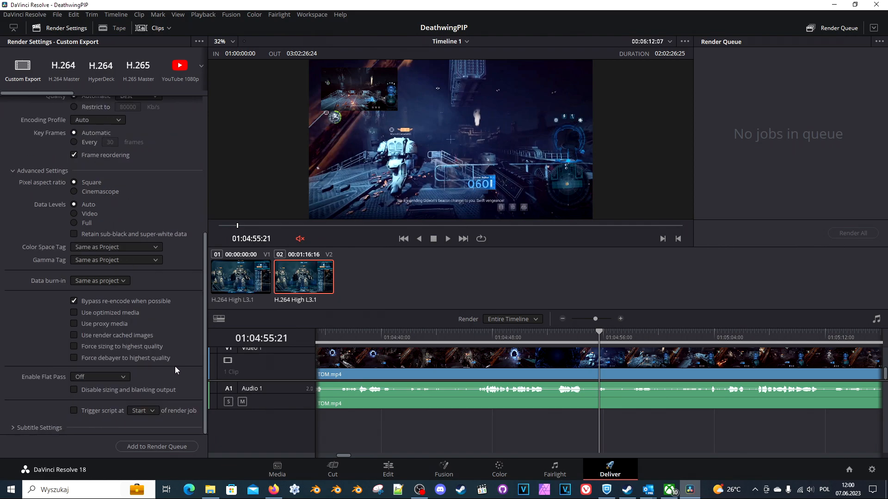
{"action": "left_click", "coordinate": [40, 428]}
{"action": "scroll", "coordinate": [194, 396], "scroll_direction": "down", "scroll_amount": 3}
{"action": "scroll", "coordinate": [165, 427], "scroll_direction": "down", "scroll_amount": 1}
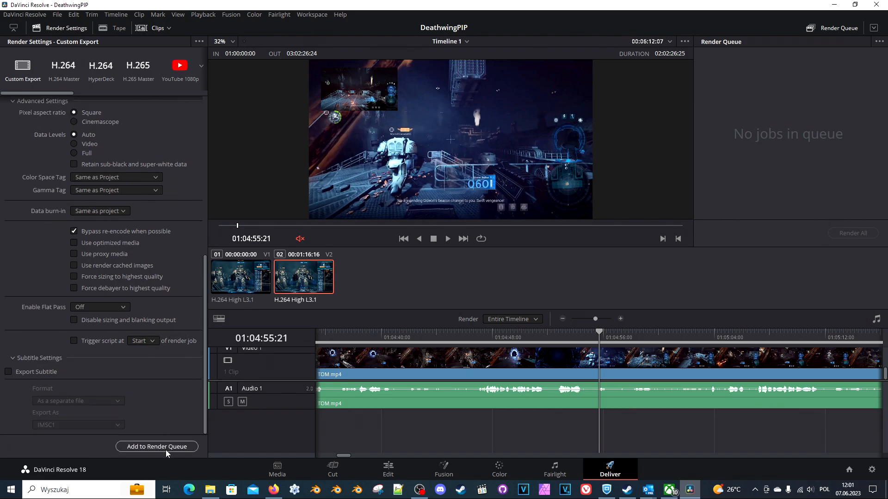
Step: Add the MP4 export to the render queue and start rendering all queued jobs
{"action": "left_click", "coordinate": [169, 447]}
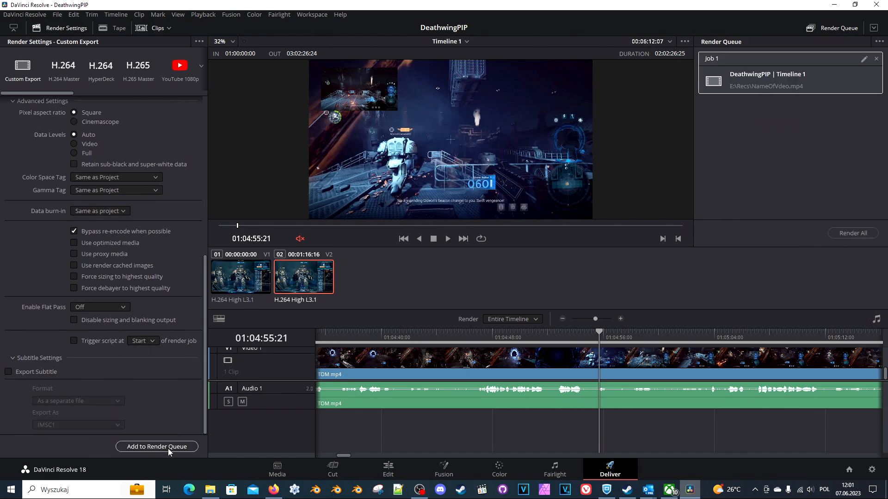
{"action": "left_click", "coordinate": [854, 234]}
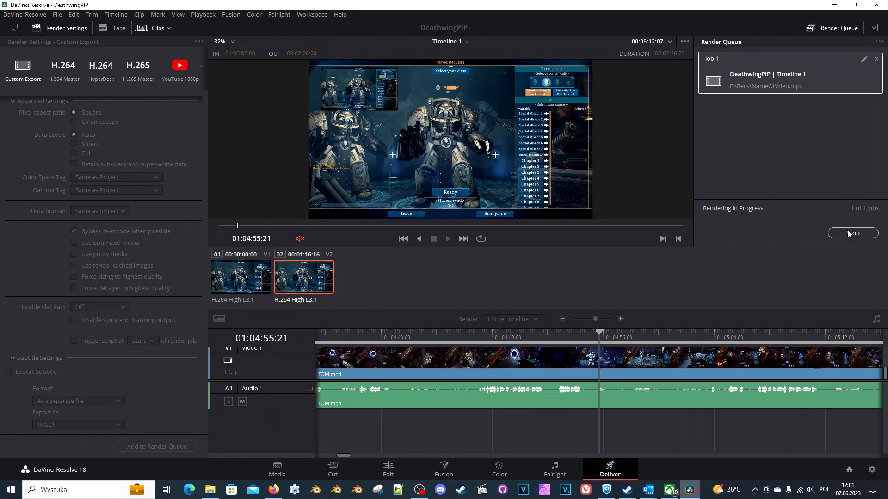